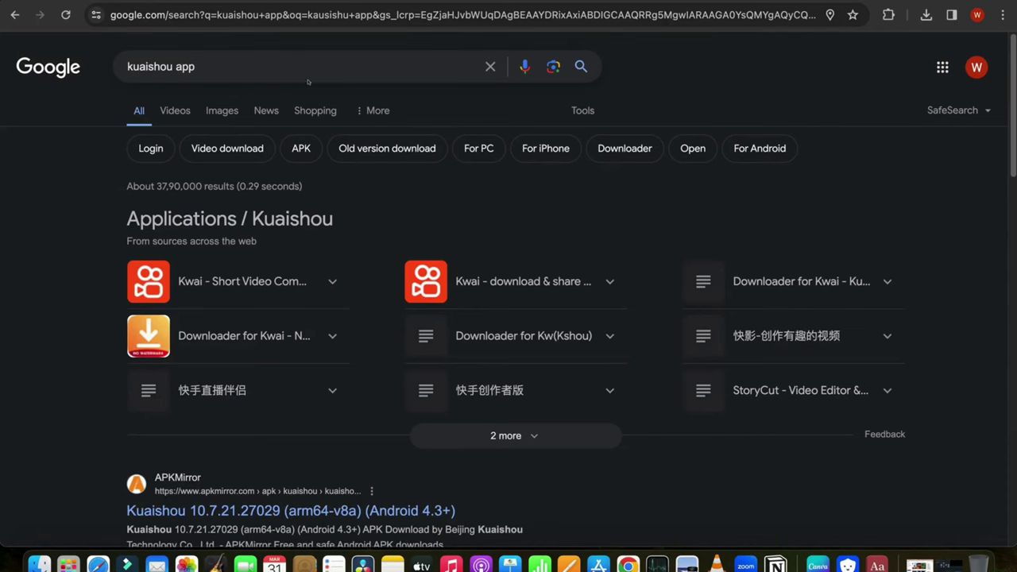
# Scroll the 'kuaishou app' results and open the APKMirror Kuaishou download page.
pyautogui.scroll(-5, 240, 275)
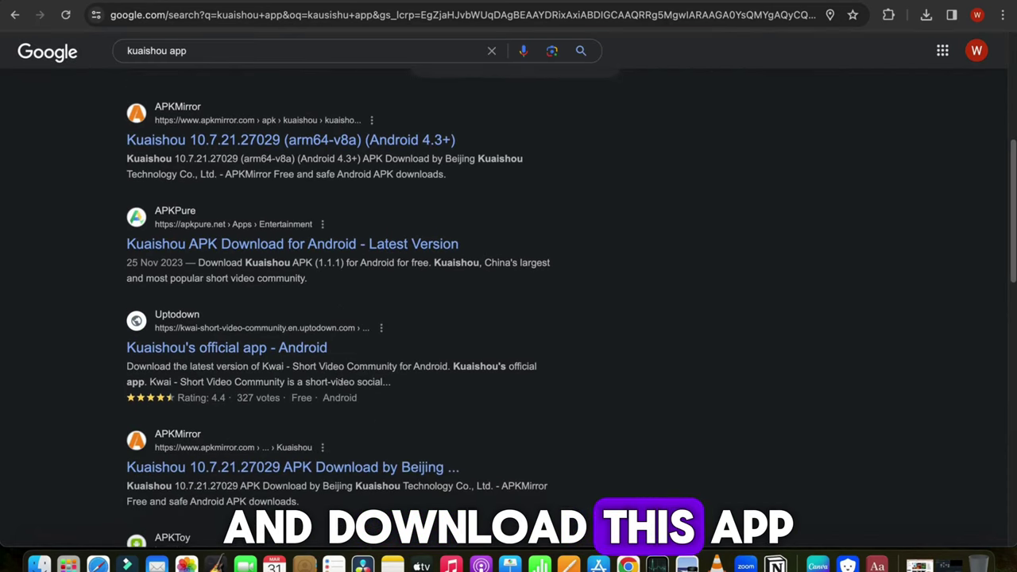
pyautogui.click(262, 141)
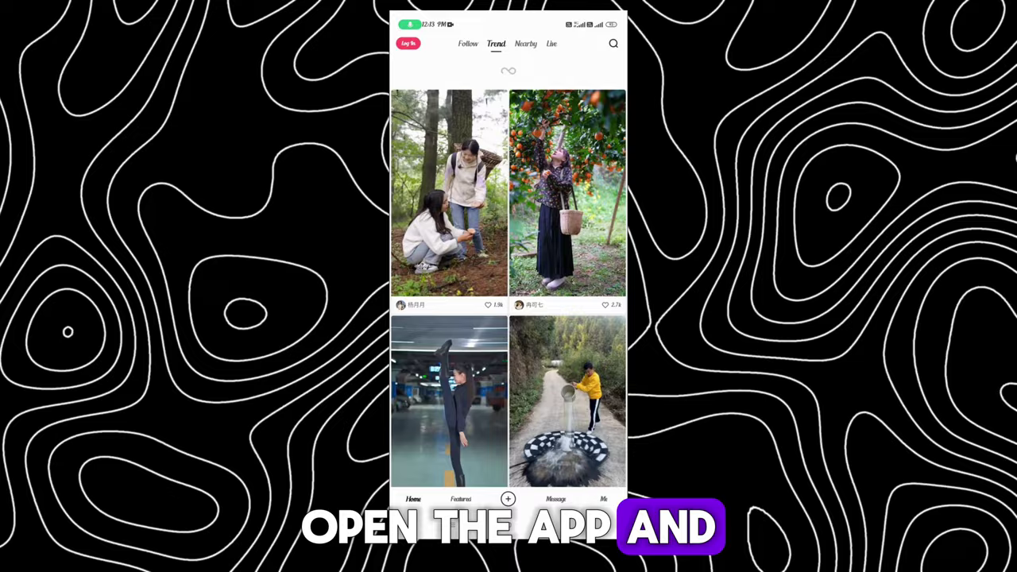
# Play a golden retriever video from the Trend feed, then browse its creator's posts grid.
pyautogui.scroll(-5, 509, 278)
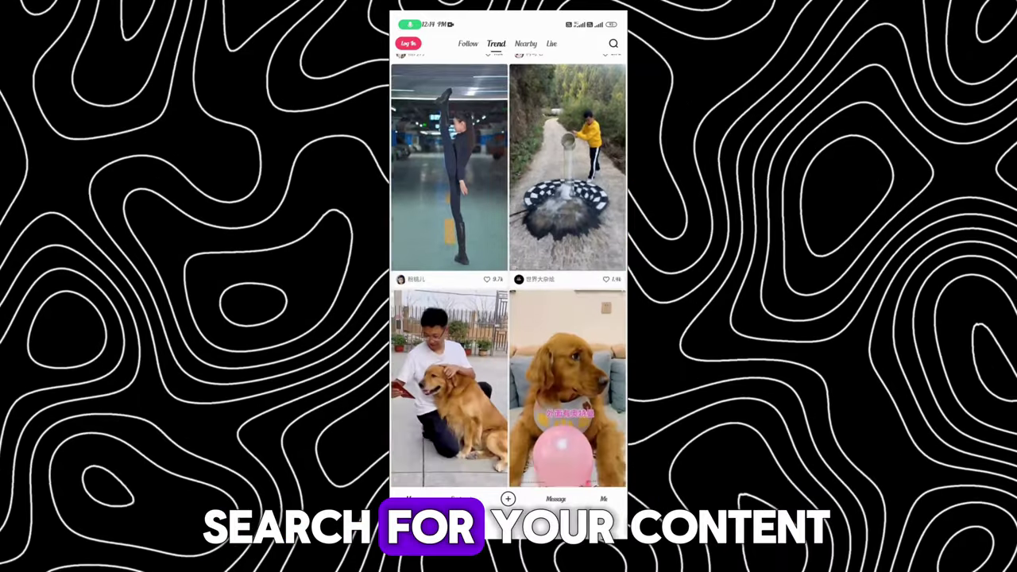
pyautogui.click(567, 204)
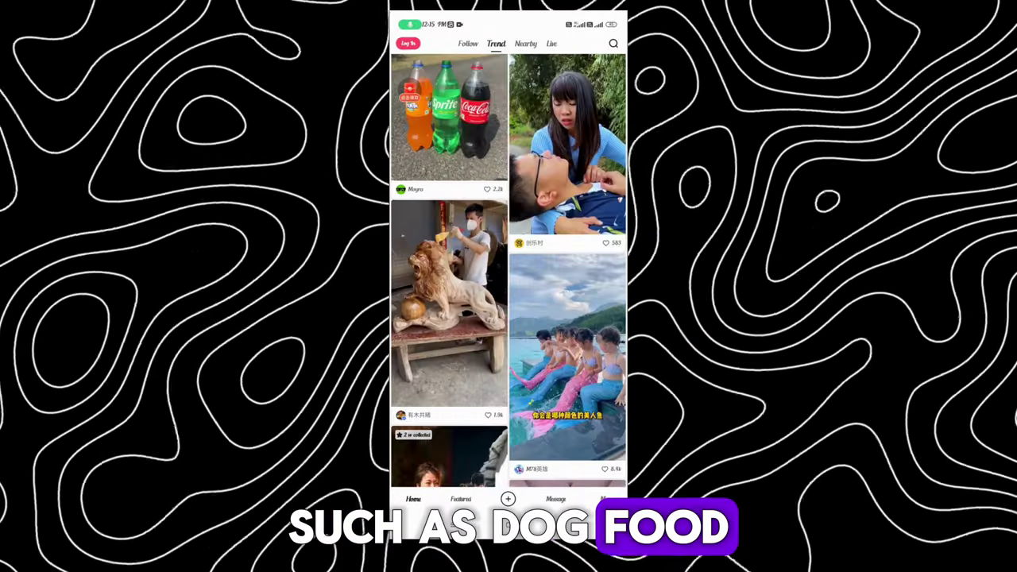
pyautogui.scroll(-10, 509, 270)
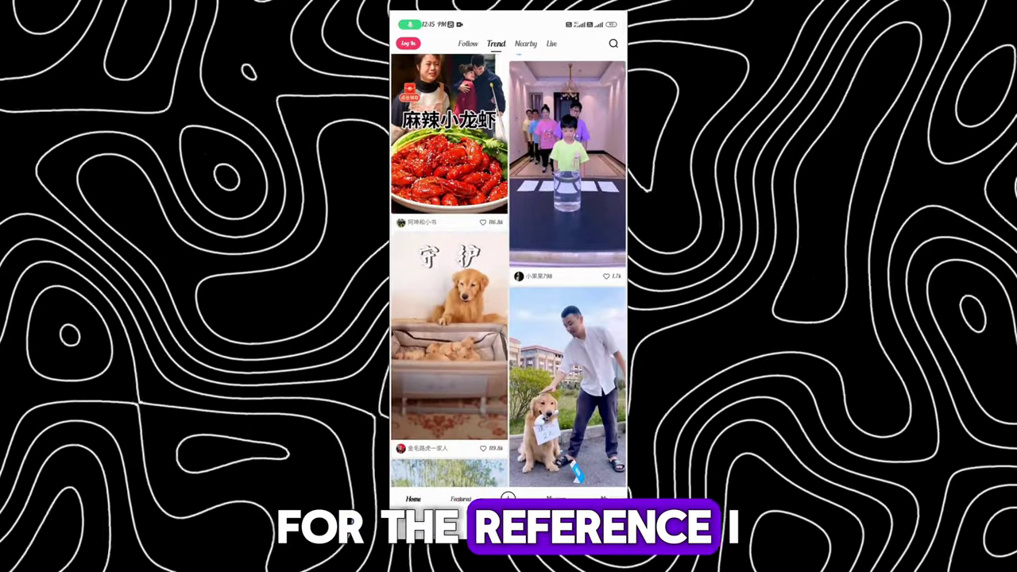
pyautogui.click(448, 334)
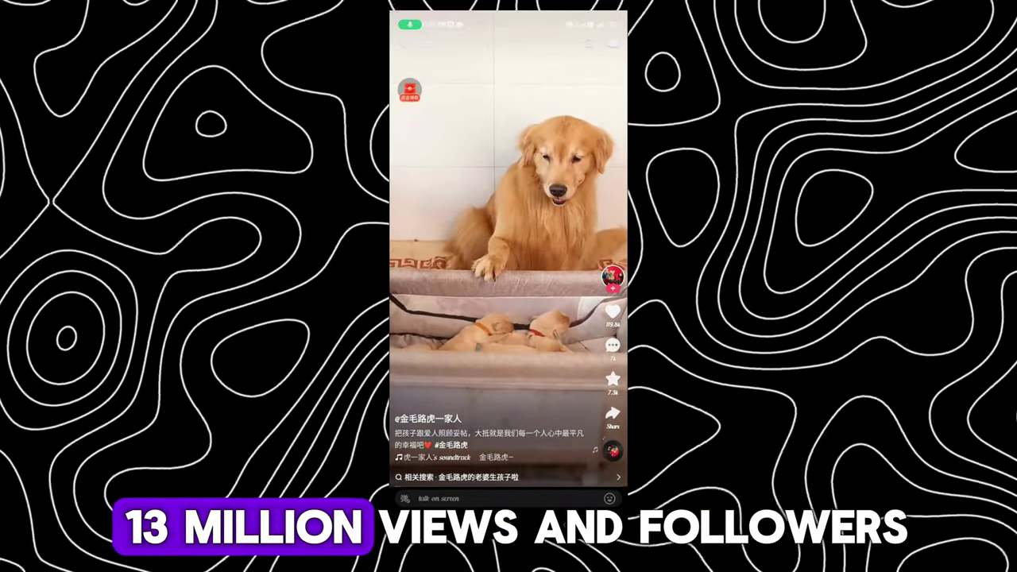
pyautogui.click(612, 275)
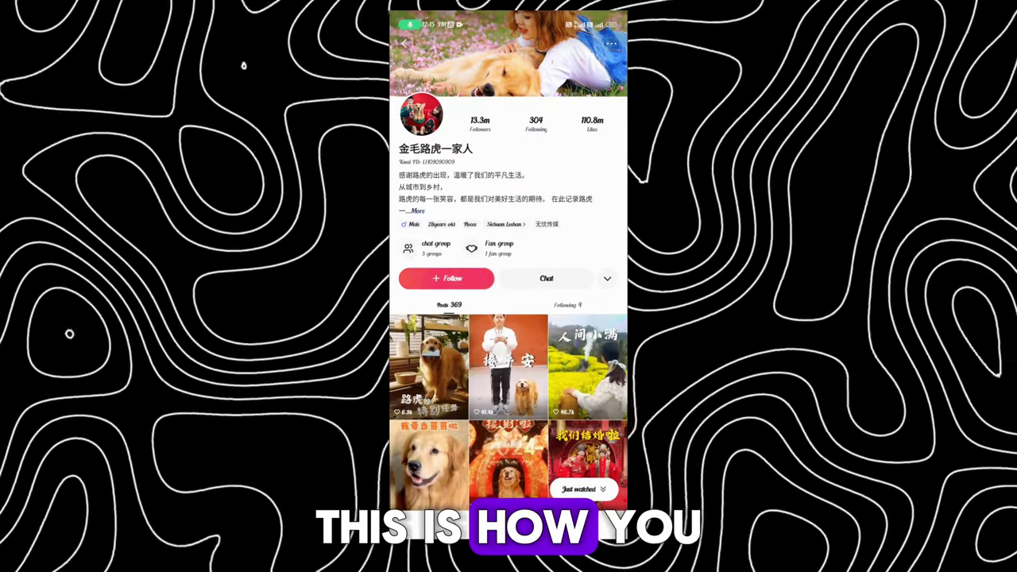
pyautogui.scroll(-5, 508, 357)
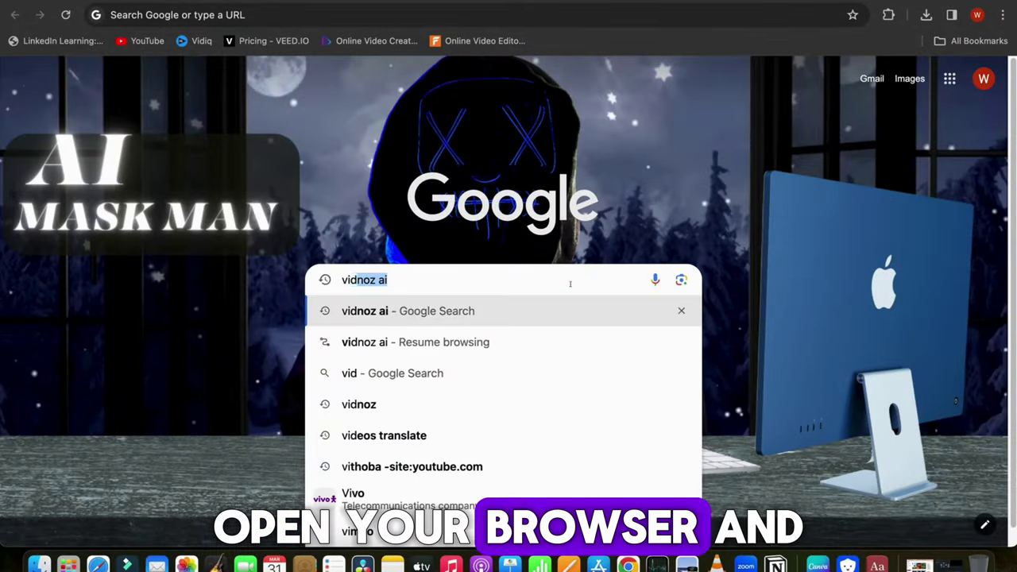
# Search Google for 'vidnoz ai' and browse the Vidnoz site.
pyautogui.click(564, 315)
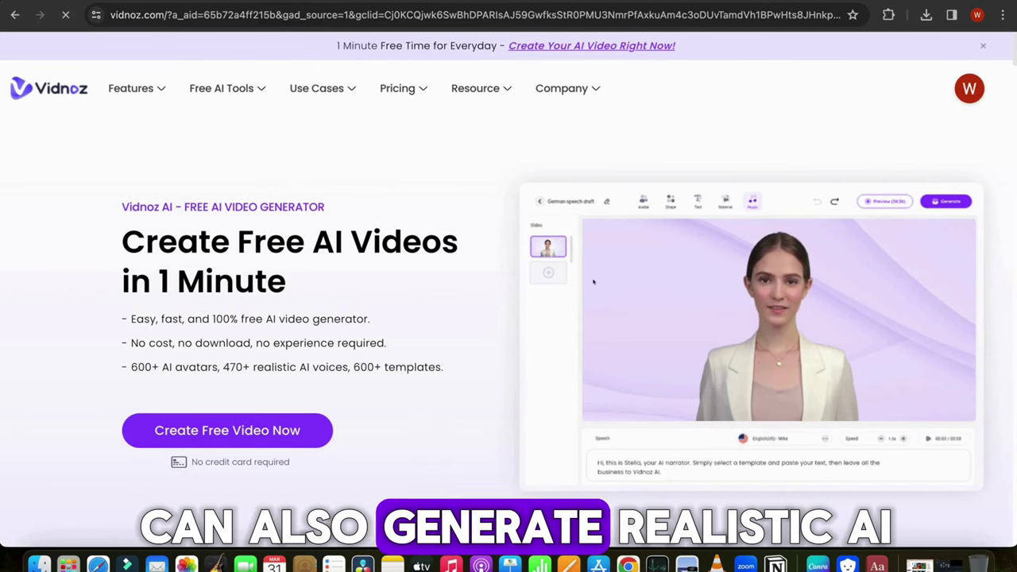
pyautogui.moveTo(221, 88)
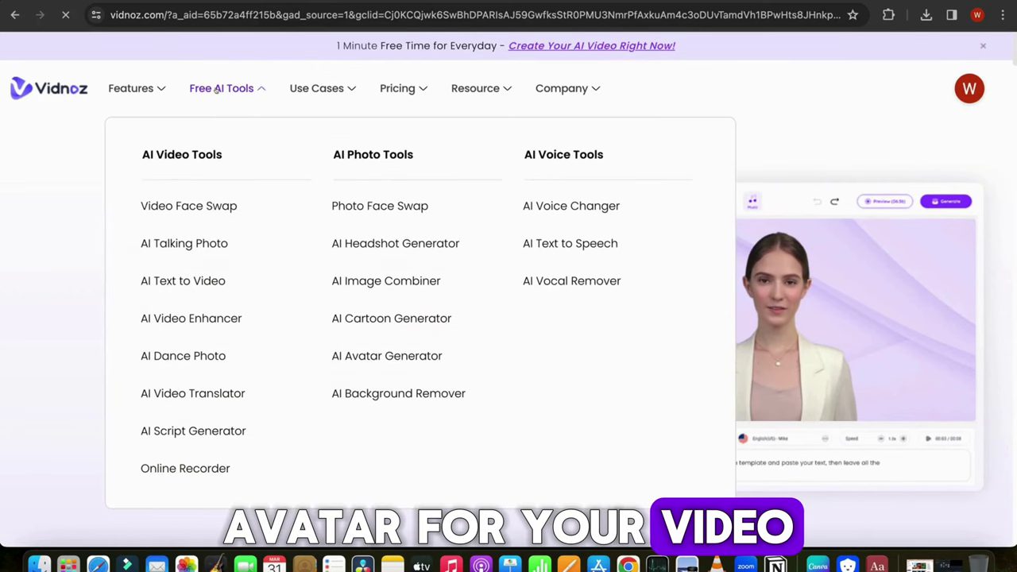
pyautogui.scroll(-1, 222, 80)
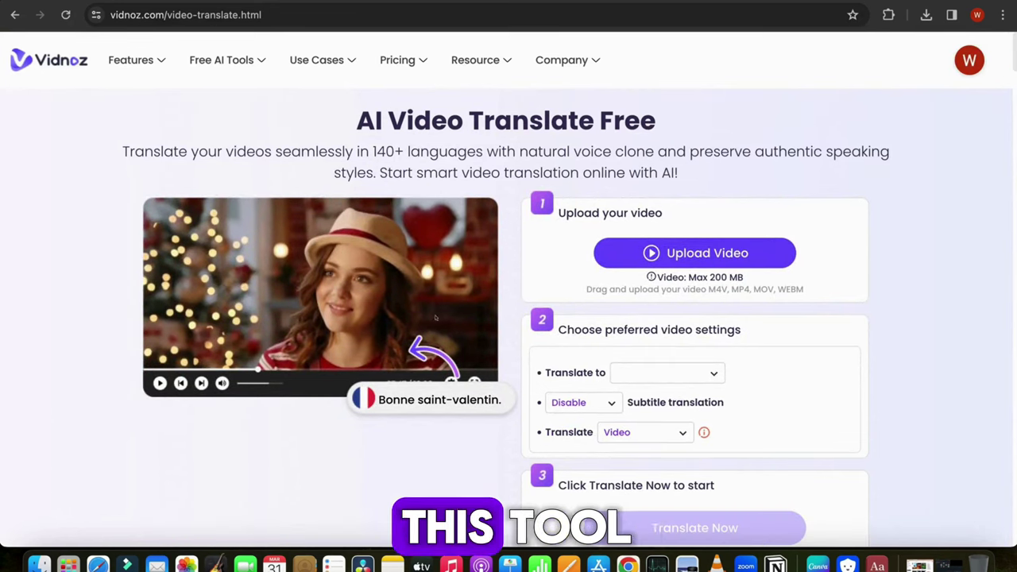
# Upload dog.mp4 and set the translation language to English(US).
pyautogui.click(691, 254)
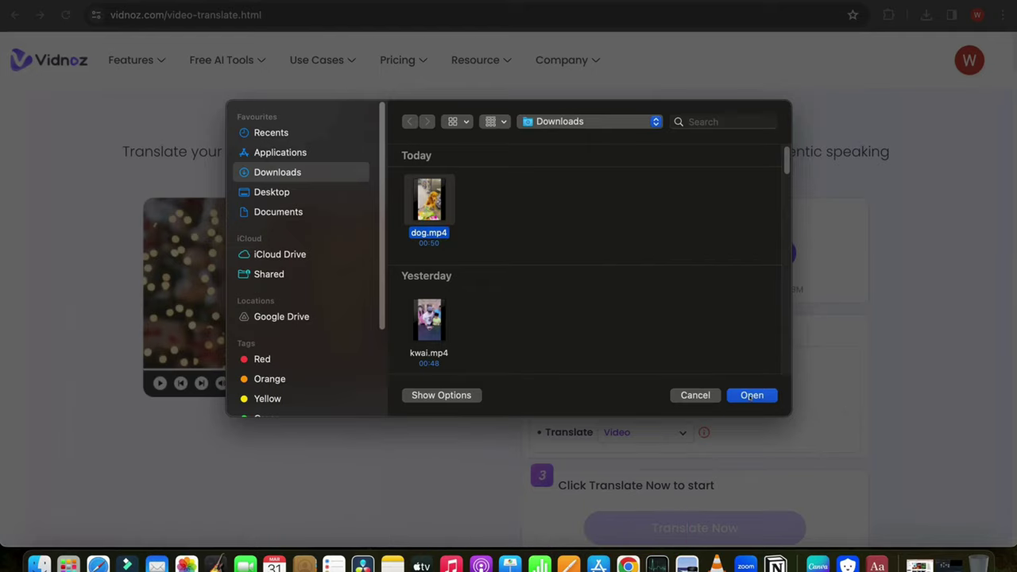
pyautogui.click(749, 396)
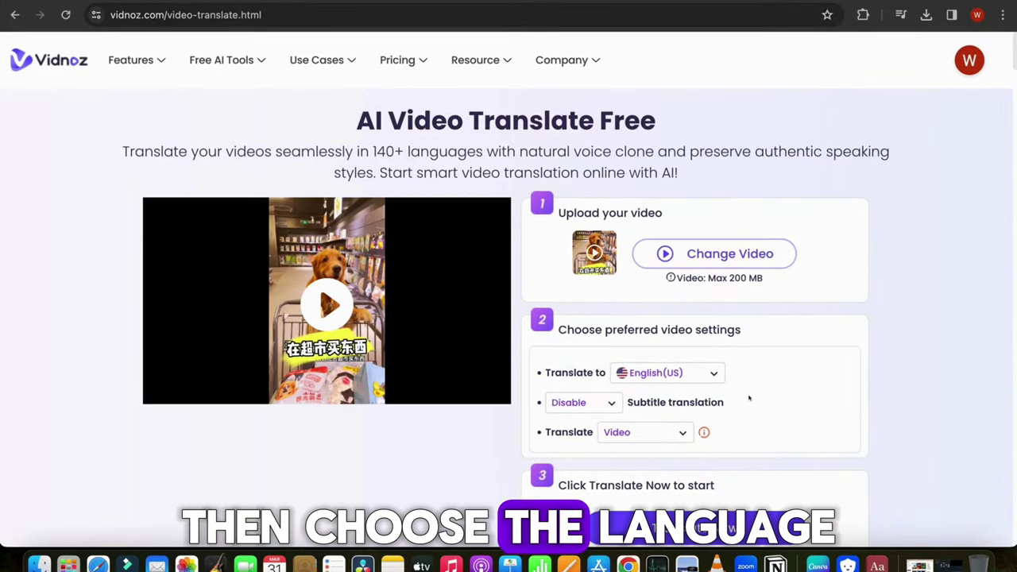
pyautogui.click(659, 371)
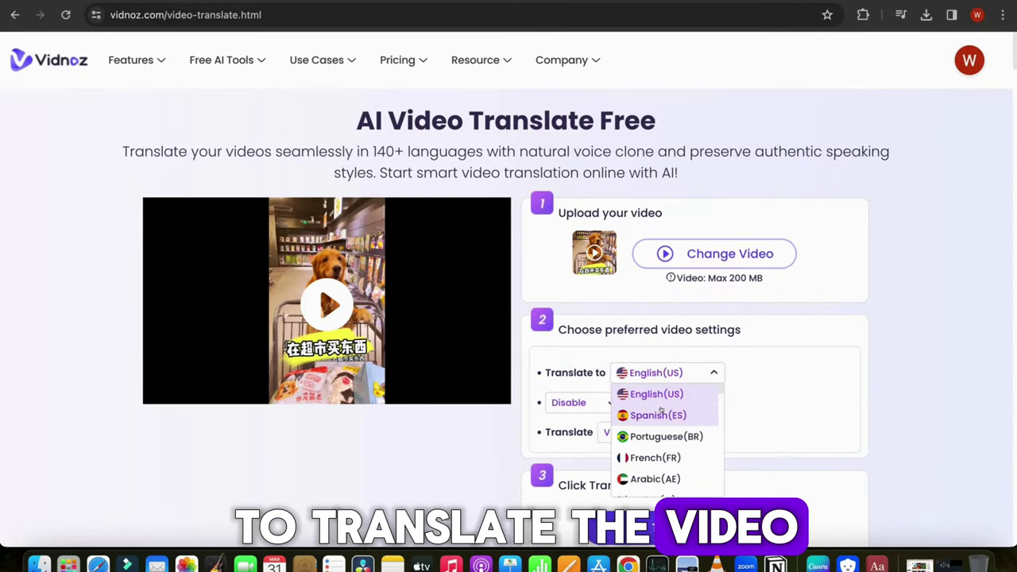
pyautogui.scroll(-5, 659, 407)
pyautogui.scroll(-6, 660, 408)
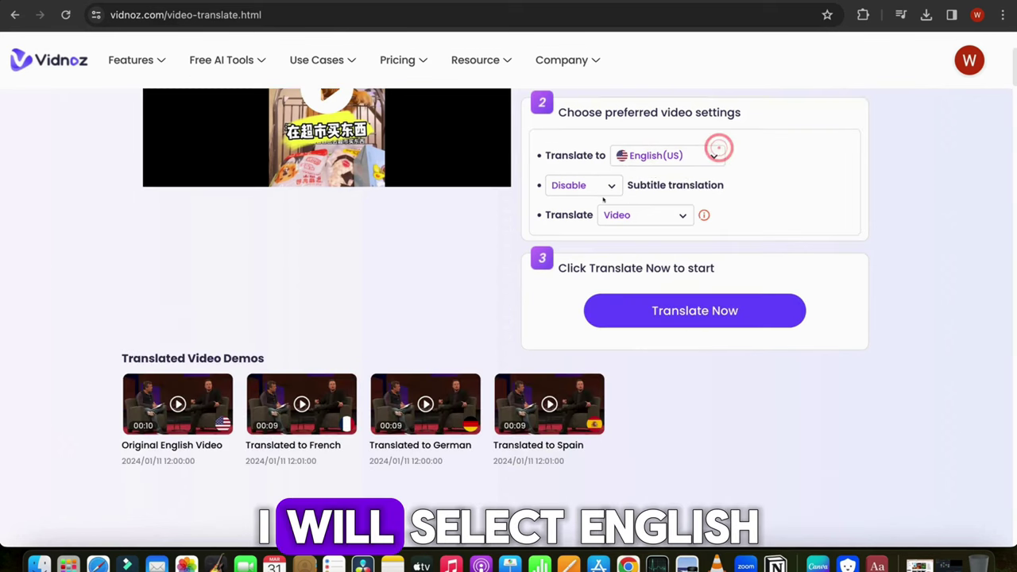
# Disable subtitle translation and choose to translate only the audio.
pyautogui.click(580, 184)
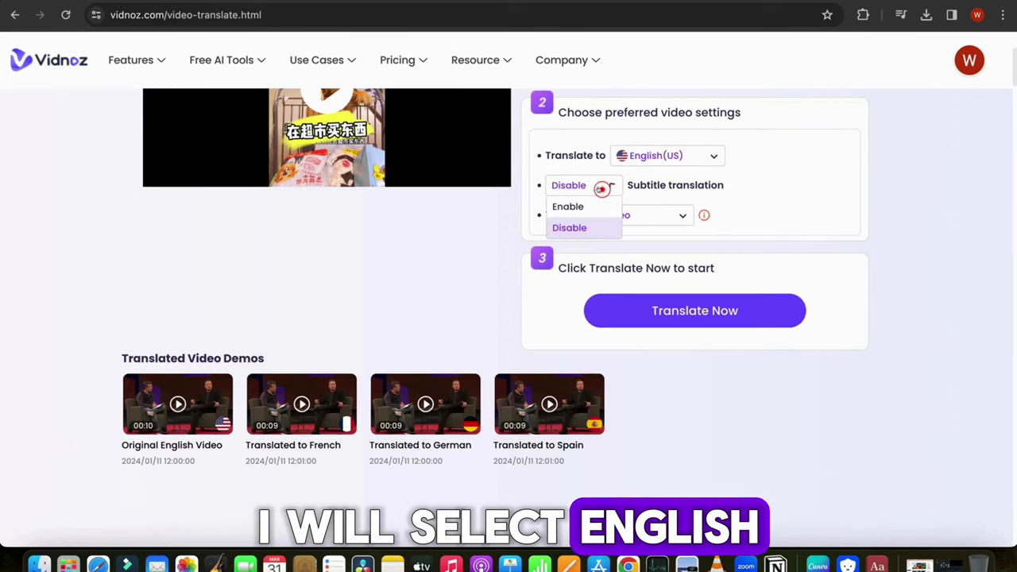
pyautogui.click(584, 228)
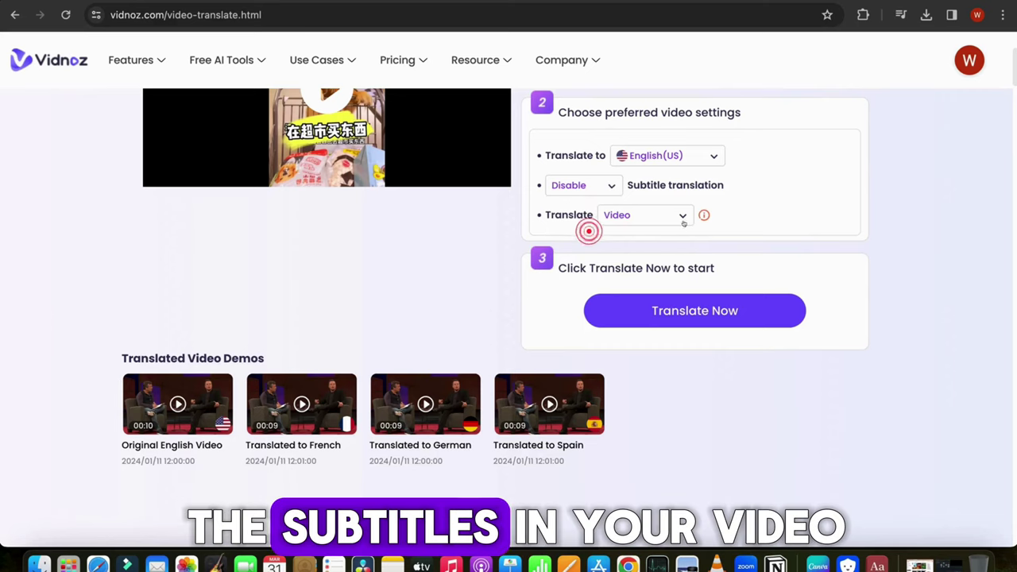
pyautogui.click(675, 216)
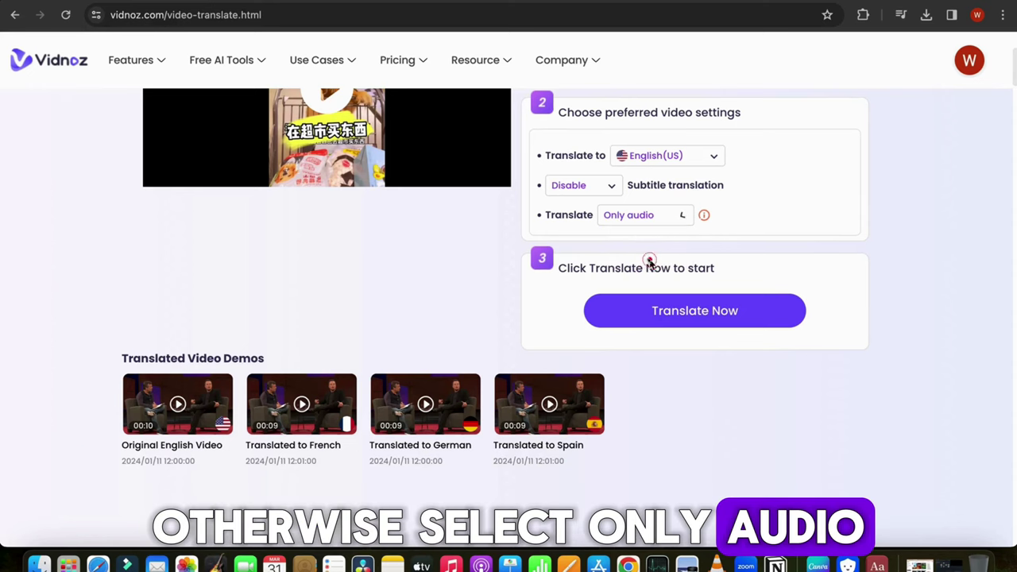
pyautogui.click(647, 258)
pyautogui.scroll(2, 718, 321)
# Start translating dog.mp4 into English audio with Translate Now.
pyautogui.click(695, 404)
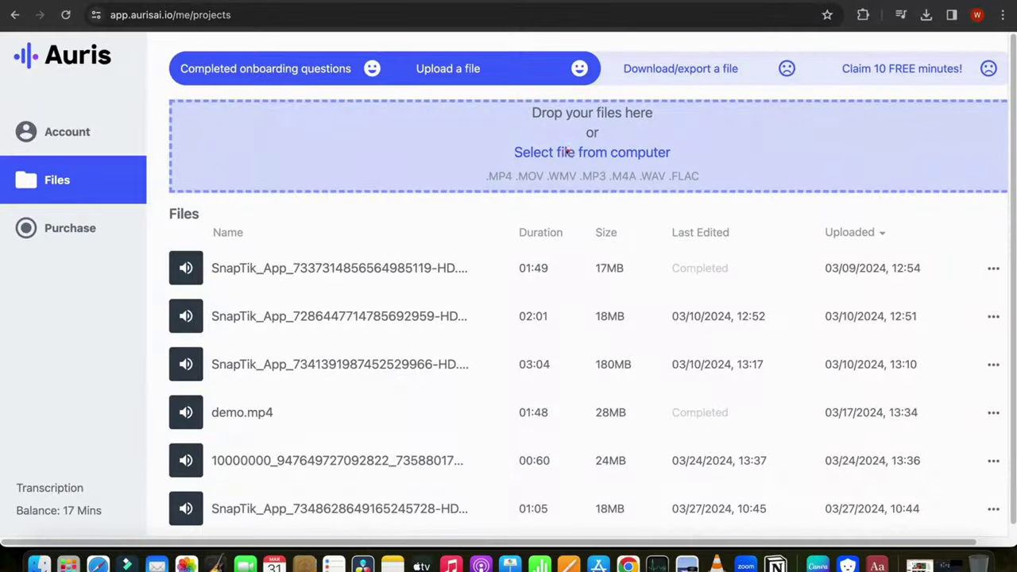
# Upload dog.mp4 to Auris AI for an English Transcript.
pyautogui.click(567, 154)
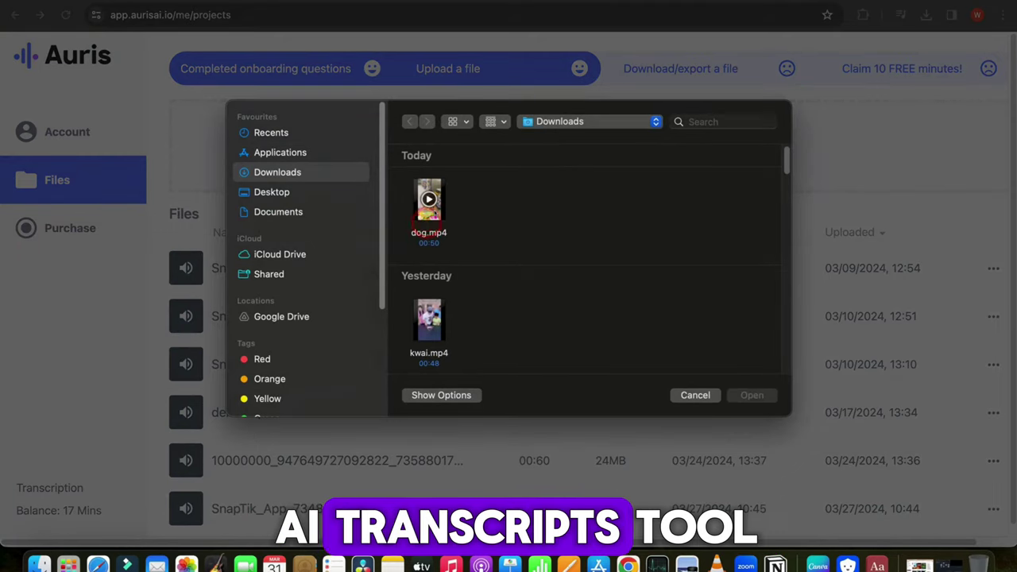
pyautogui.click(738, 394)
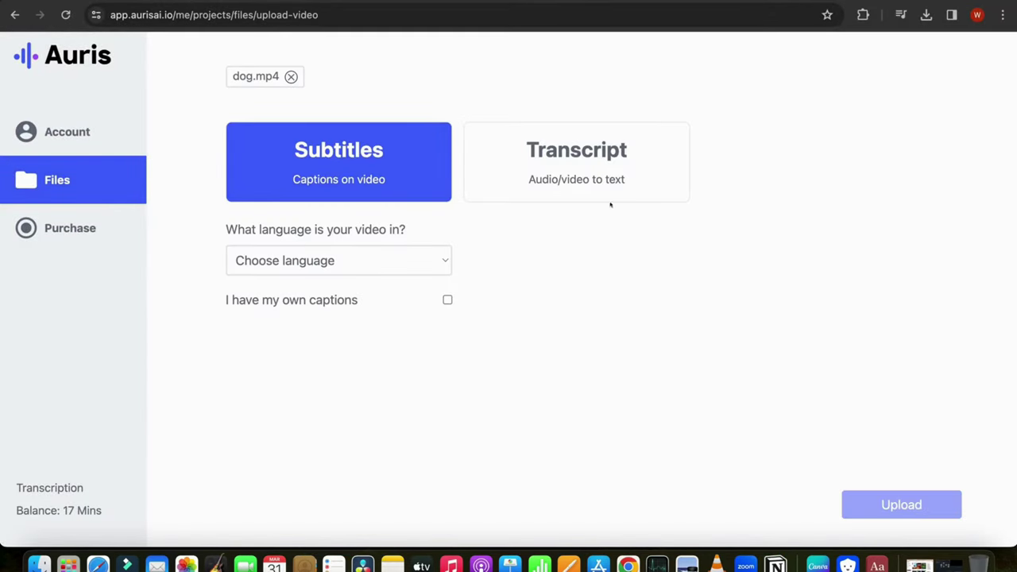
pyautogui.click(612, 181)
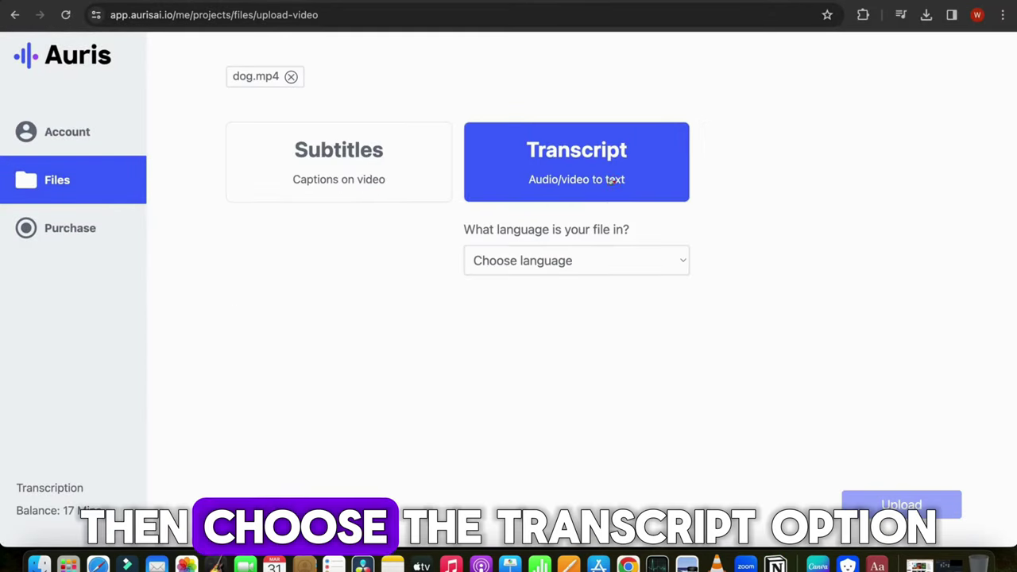
pyautogui.click(603, 259)
pyautogui.click(597, 336)
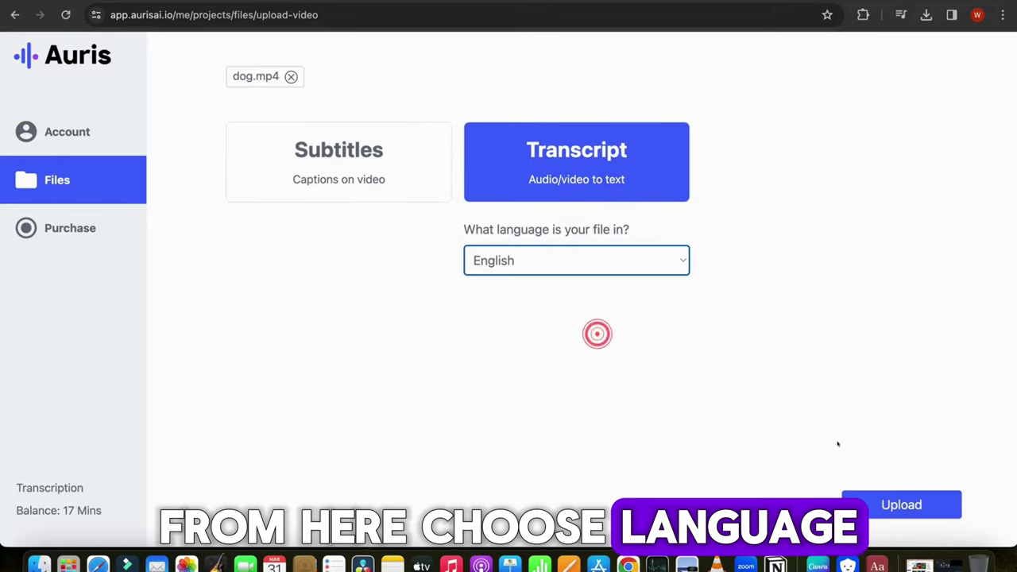
pyautogui.click(901, 504)
pyautogui.click(530, 335)
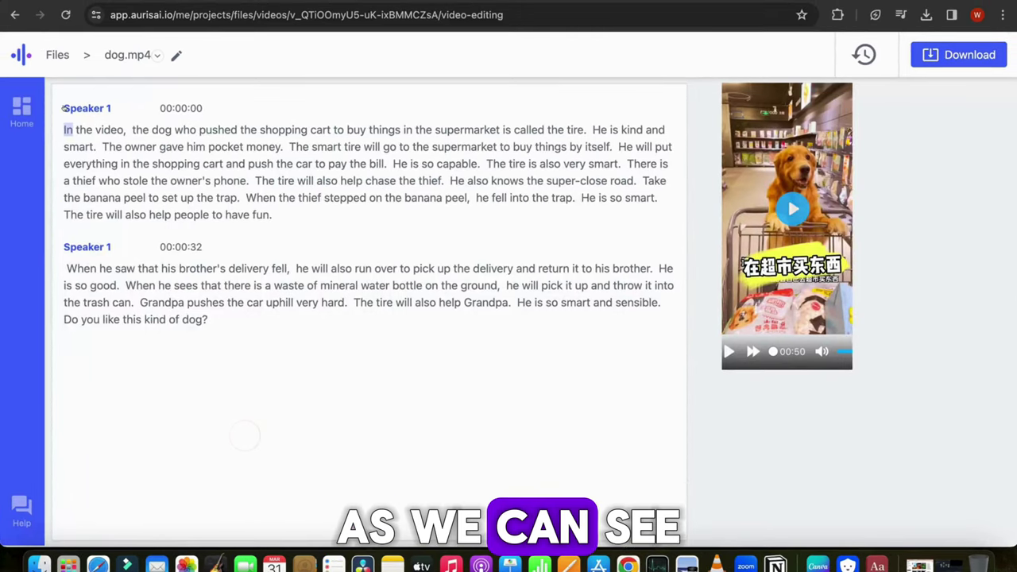
# Select both transcript paragraphs and copy them to the clipboard.
pyautogui.moveTo(58, 127); pyautogui.dragTo(393, 331)
pyautogui.rightClick(296, 162)
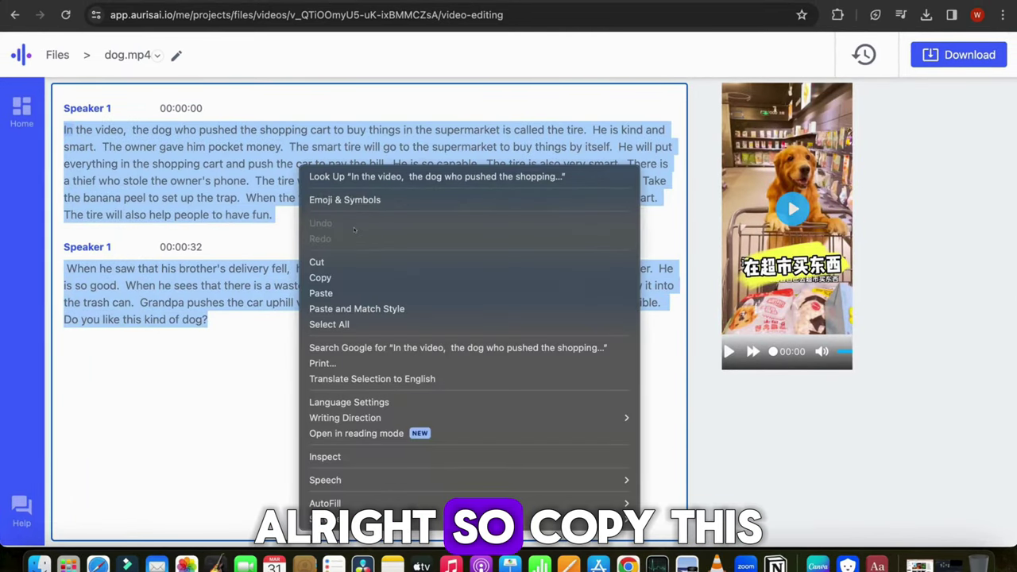
pyautogui.click(344, 277)
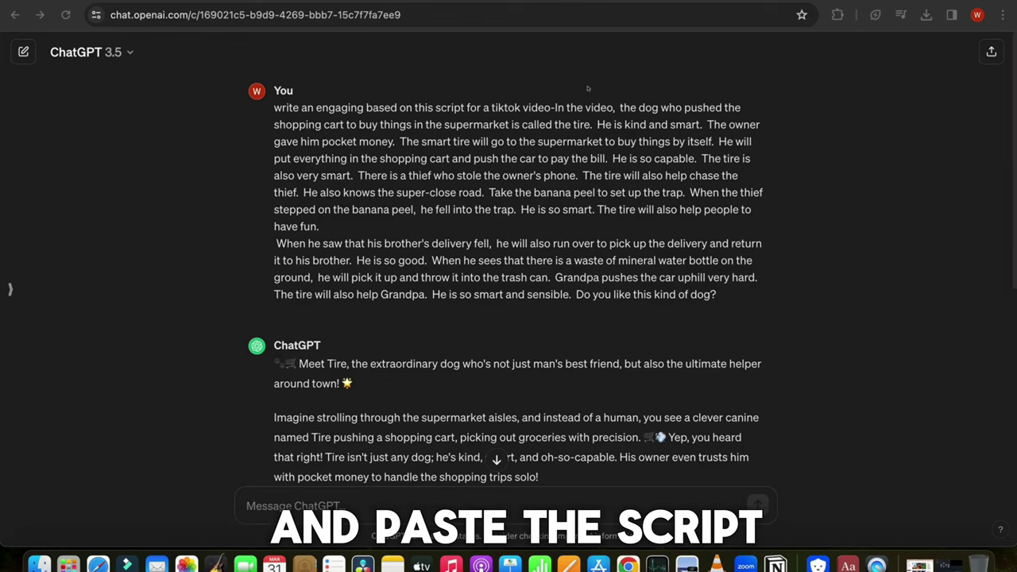
# Scroll through ChatGPT's TikTok script about Tire the shopping dog.
pyautogui.scroll(-5, 633, 236)
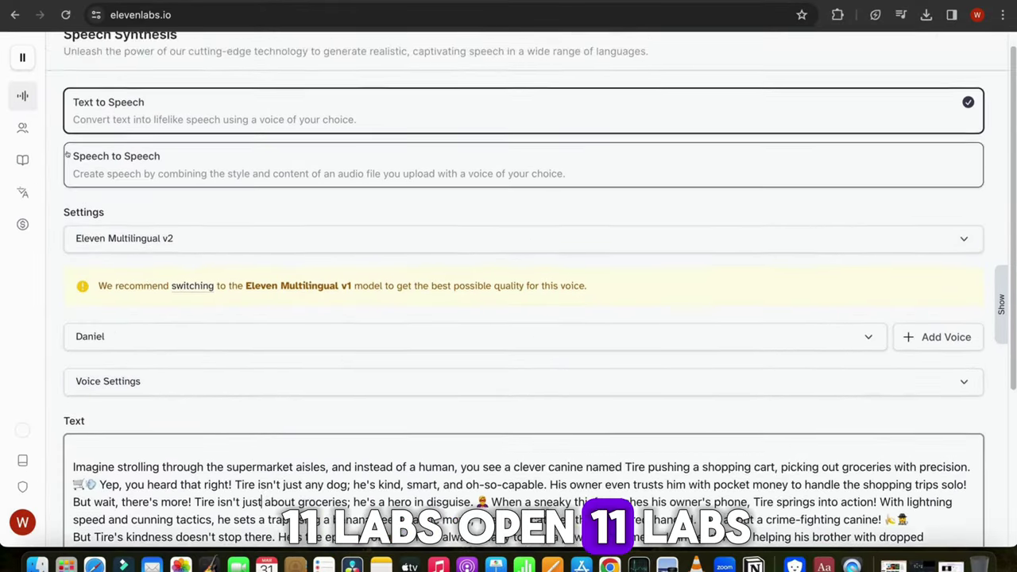
# Open the ElevenLabs Voice Library showing Narrative & Story voices.
pyautogui.moveTo(25, 99)
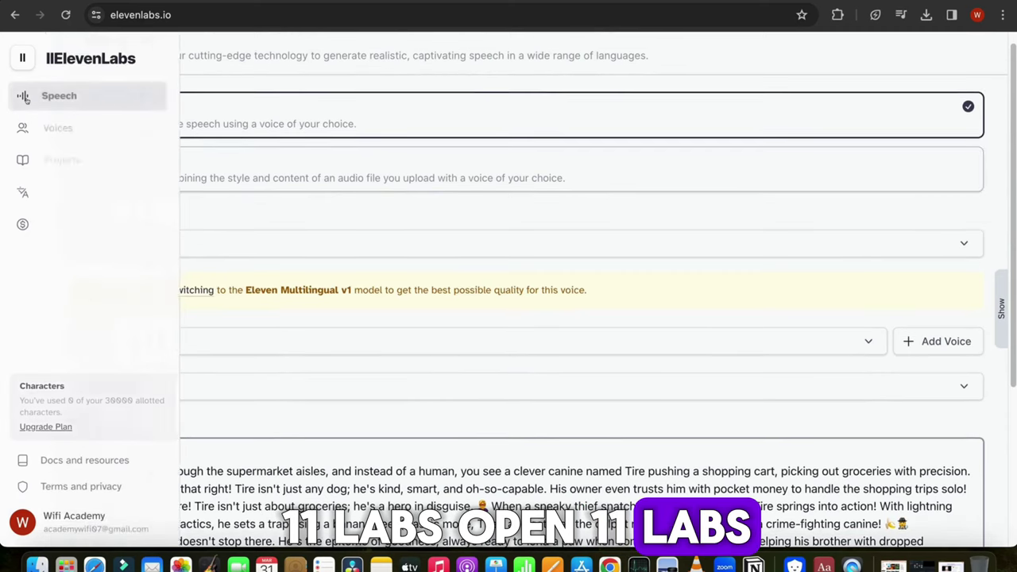
pyautogui.click(95, 128)
pyautogui.click(591, 63)
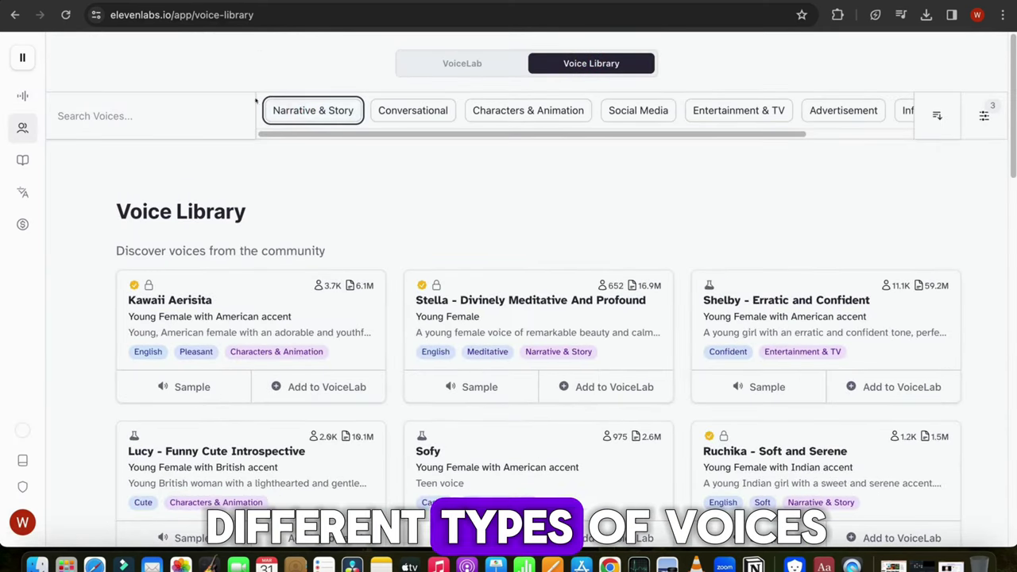
pyautogui.click(304, 109)
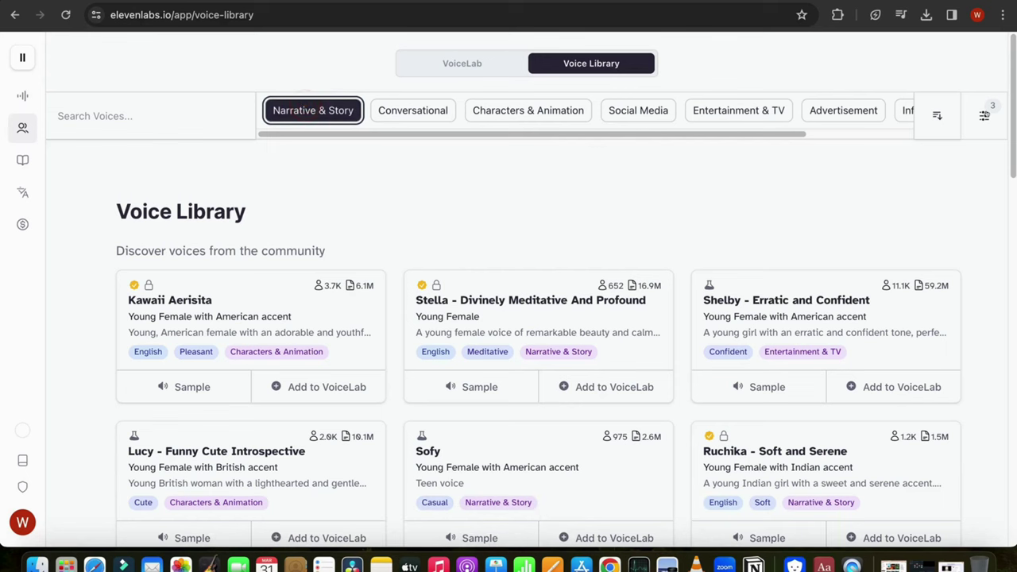
# Narrow the voices to young female English speakers with the advanced filters.
pyautogui.click(984, 115)
pyautogui.click(347, 163)
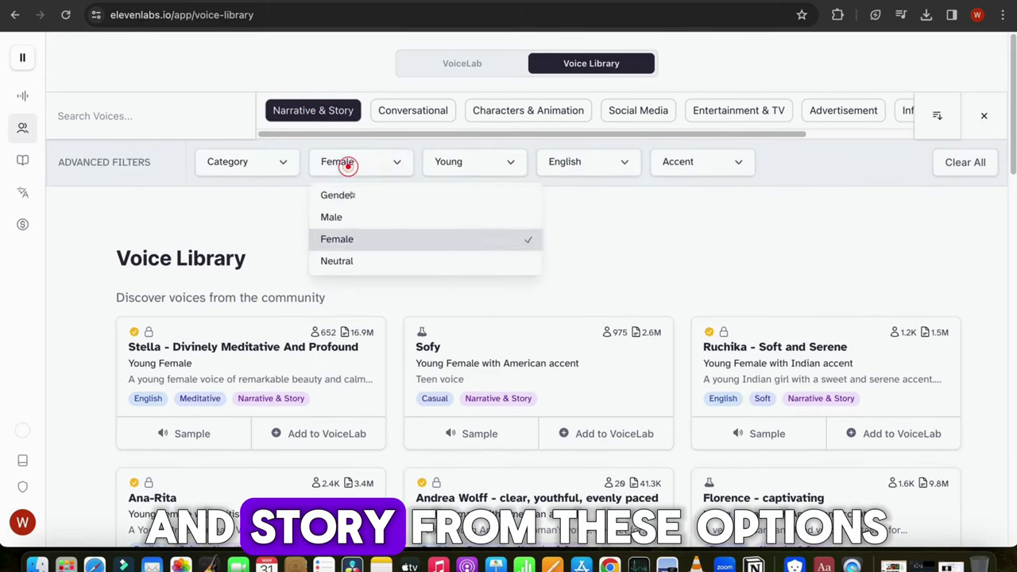
pyautogui.click(500, 153)
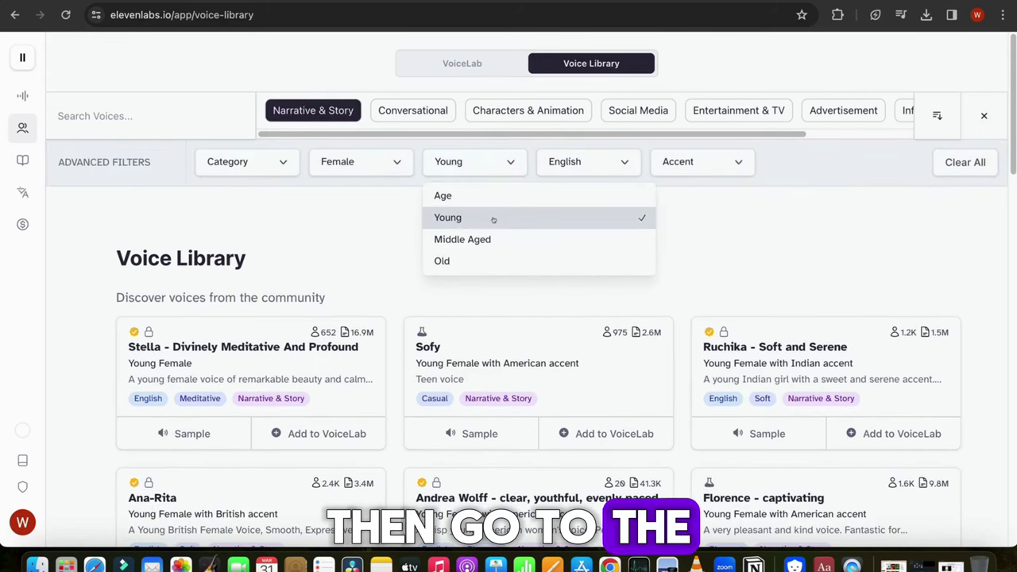
pyautogui.click(490, 220)
pyautogui.click(616, 159)
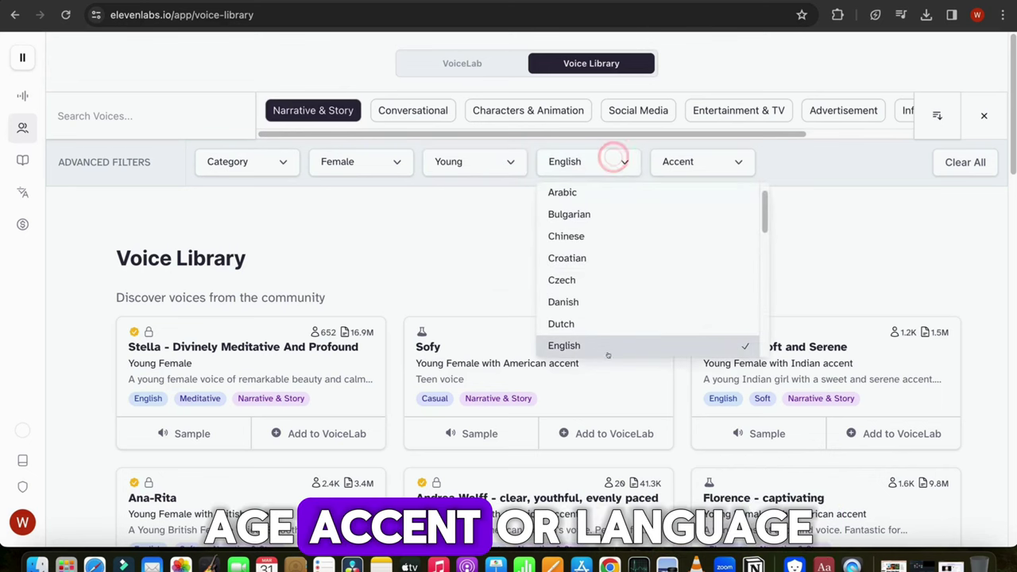
pyautogui.click(724, 161)
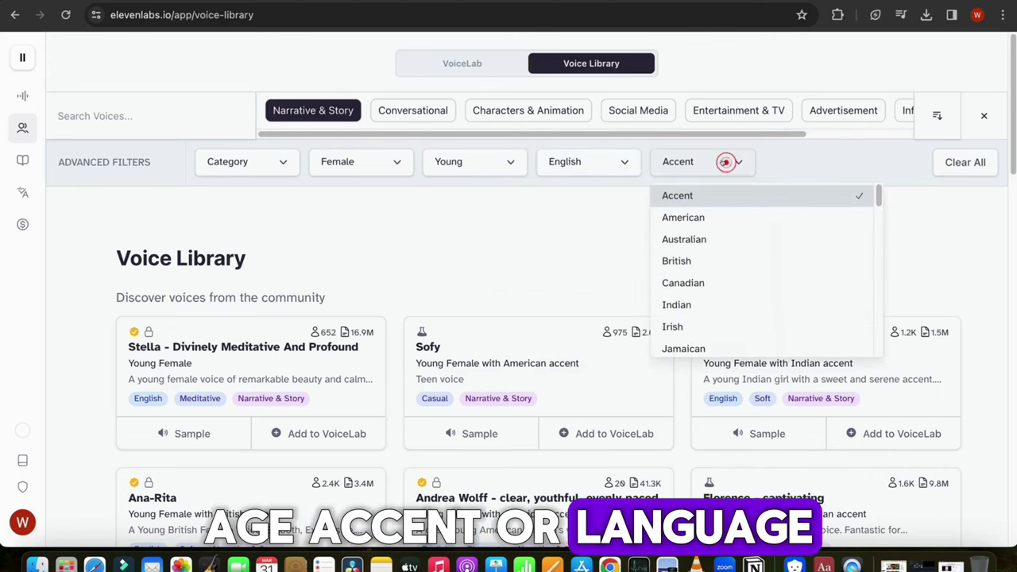
pyautogui.click(431, 259)
# Preview a voice sample, then generate the Tommy story speech with Sofy.
pyautogui.click(207, 434)
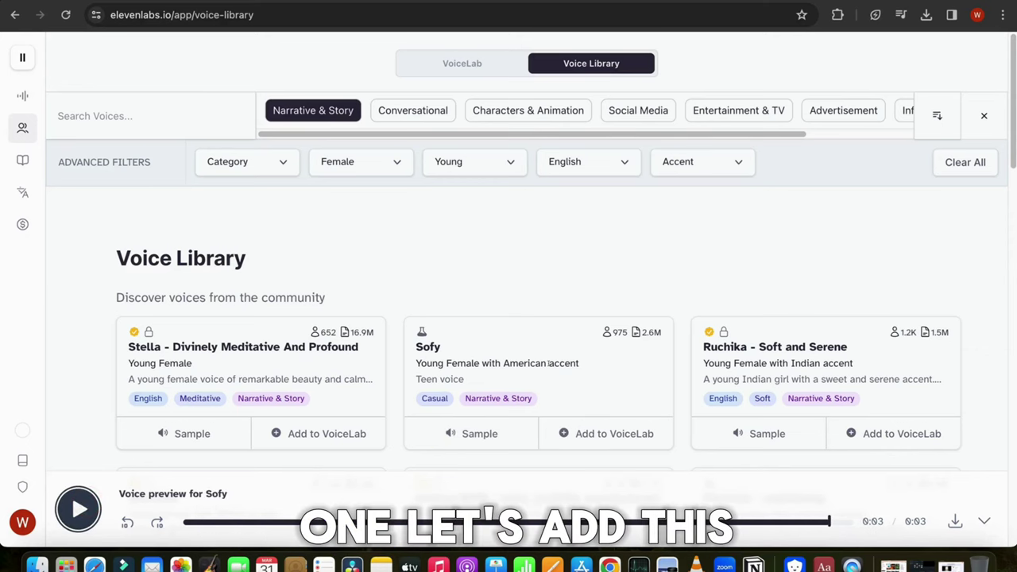
pyautogui.scroll(-4, 547, 362)
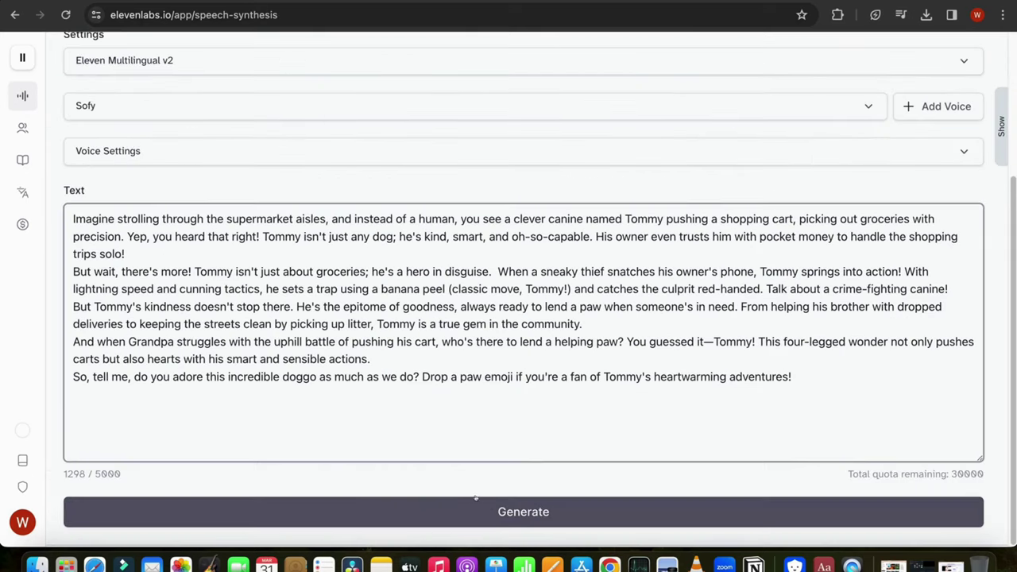
pyautogui.click(479, 498)
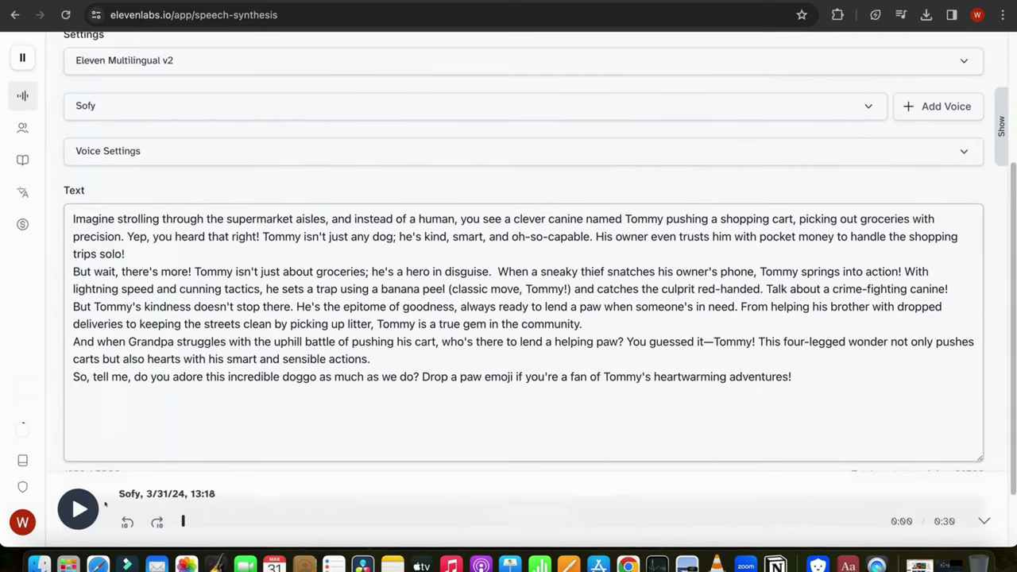
# Play back the generated Sofy voiceover in the bottom player.
pyautogui.click(82, 508)
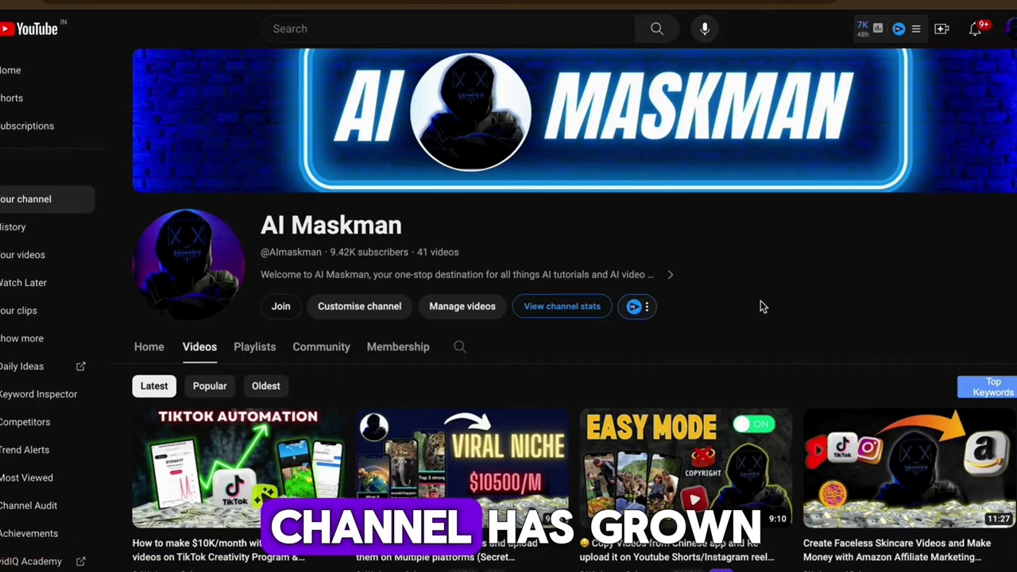
pyautogui.scroll(-4, 777, 307)
pyautogui.scroll(1, 949, 304)
pyautogui.scroll(-2, 949, 304)
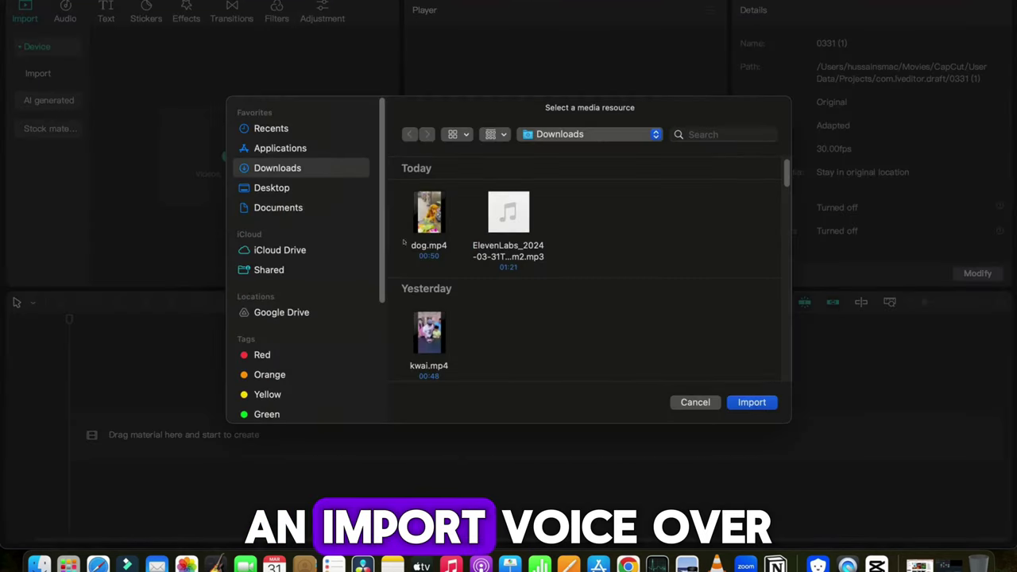
# Import dog.mp4 and the ElevenLabs voiceover and place both on the timeline.
pyautogui.click(427, 218)
pyautogui.keyDown('super'); pyautogui.click(508, 218); pyautogui.keyUp('super')
pyautogui.click(762, 408)
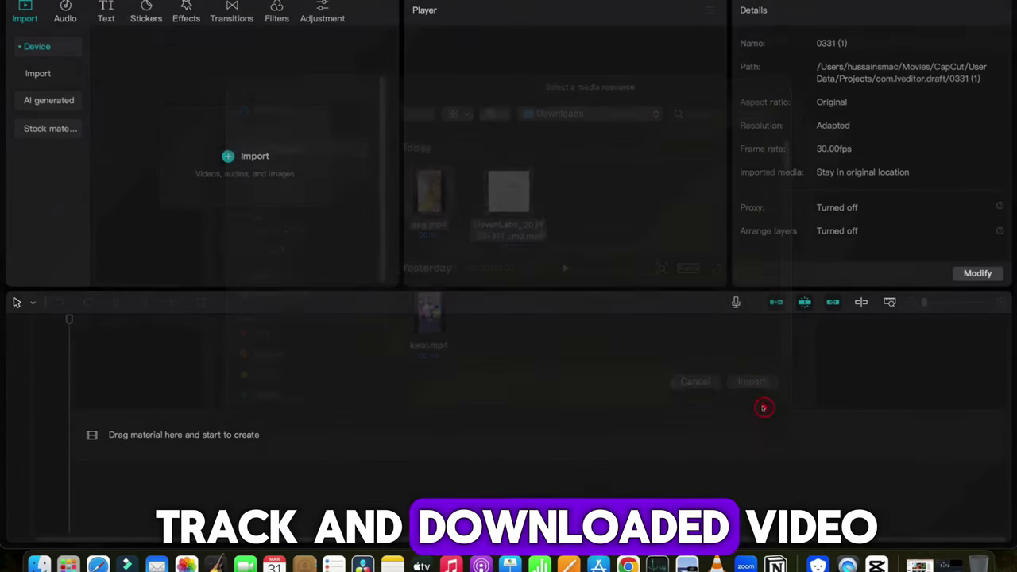
pyautogui.moveTo(141, 135); pyautogui.dragTo(87, 446)
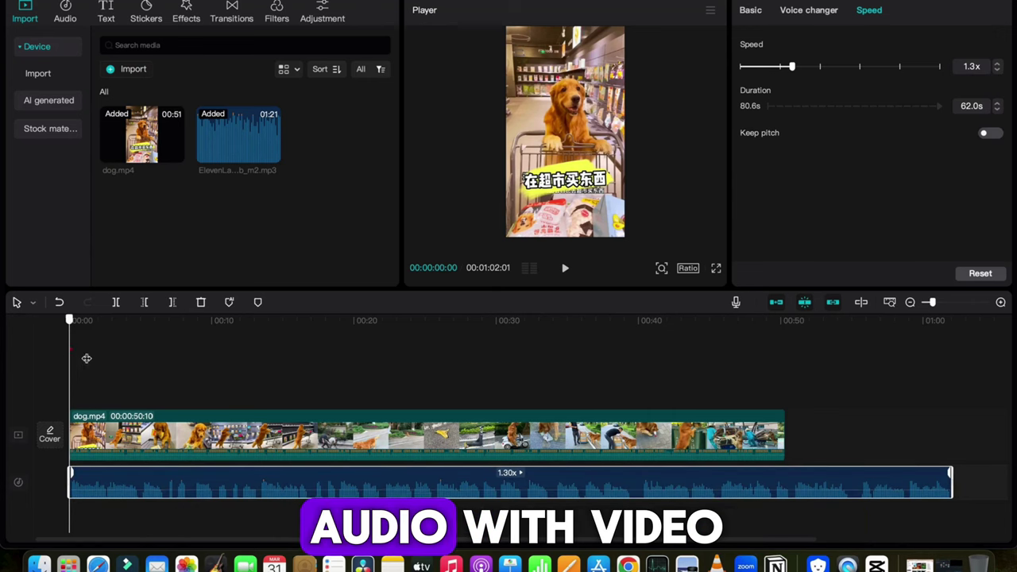
# Split the voiceover near 8 seconds, move a piece to its own track, and speed it up.
pyautogui.moveTo(96, 359); pyautogui.dragTo(254, 382)
pyautogui.click(184, 477)
pyautogui.moveTo(226, 483); pyautogui.dragTo(238, 521)
pyautogui.moveTo(784, 67)
pyautogui.mouseDown()
pyautogui.moveTo(803, 67)
pyautogui.moveTo(792, 66)
pyautogui.mouseUp()
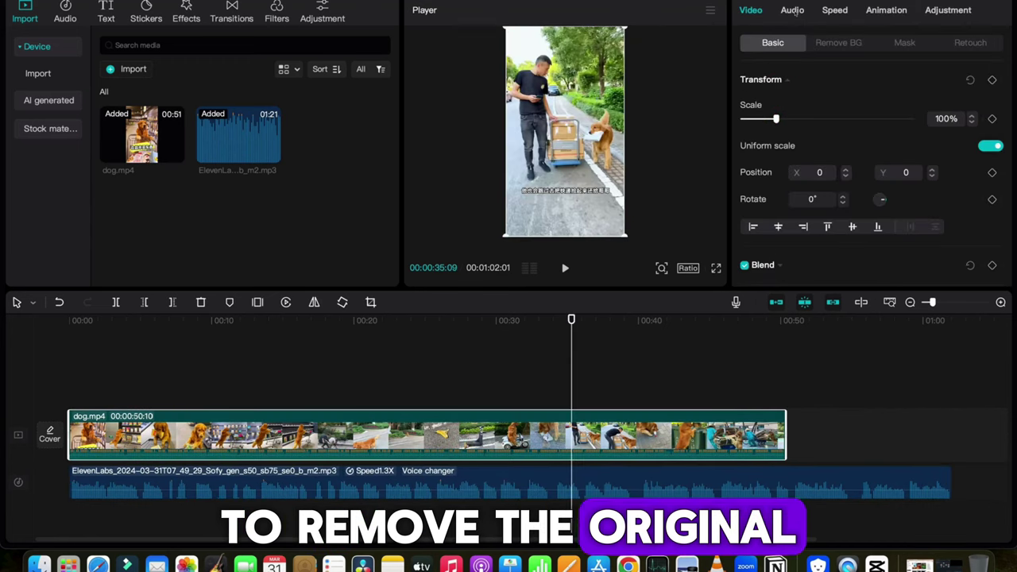
# Mute the dog clip's original audio to -∞dB and give the voiceover the Echo voice filter.
pyautogui.click(792, 10)
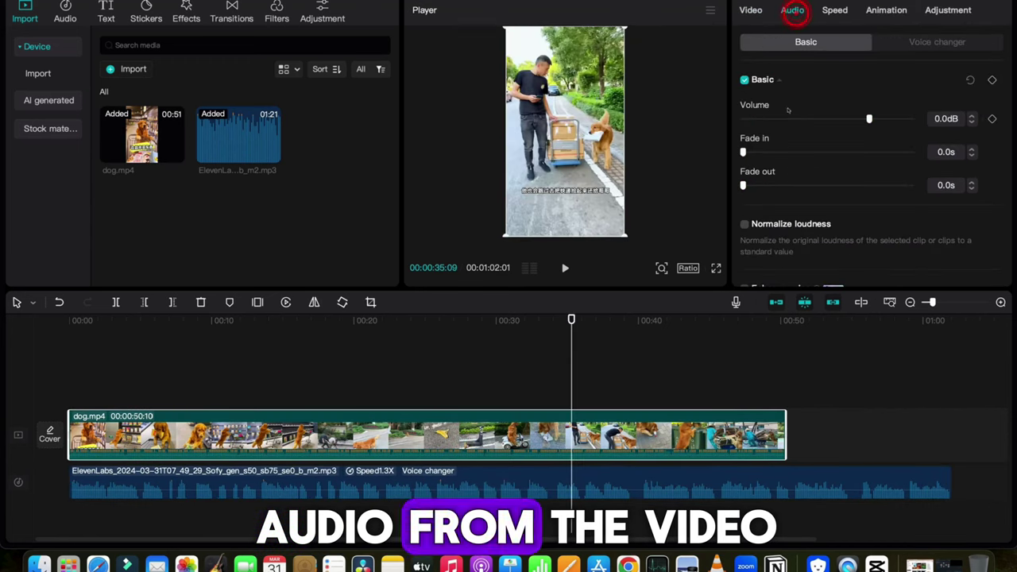
pyautogui.moveTo(802, 118); pyautogui.dragTo(742, 118)
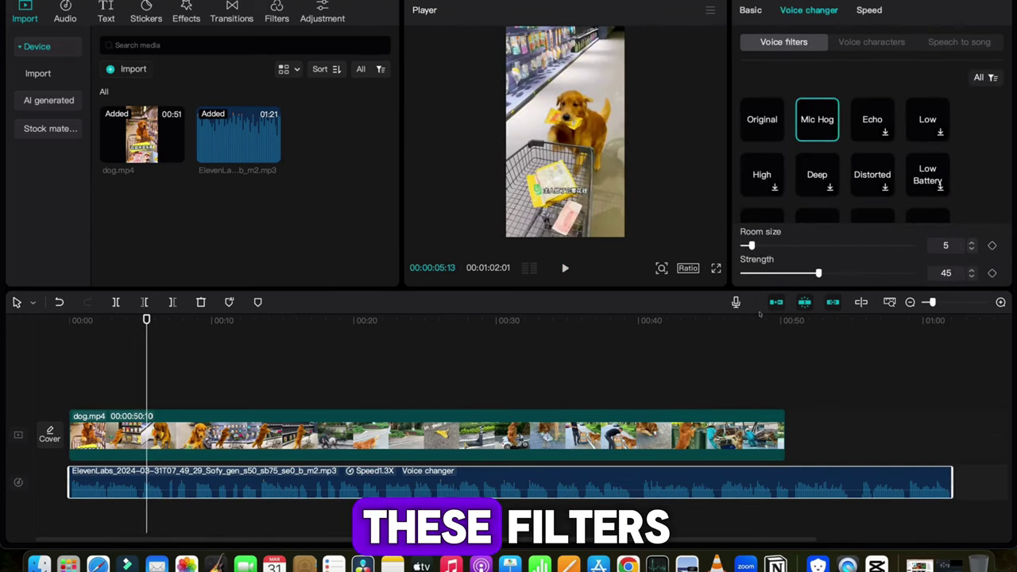
pyautogui.click(811, 130)
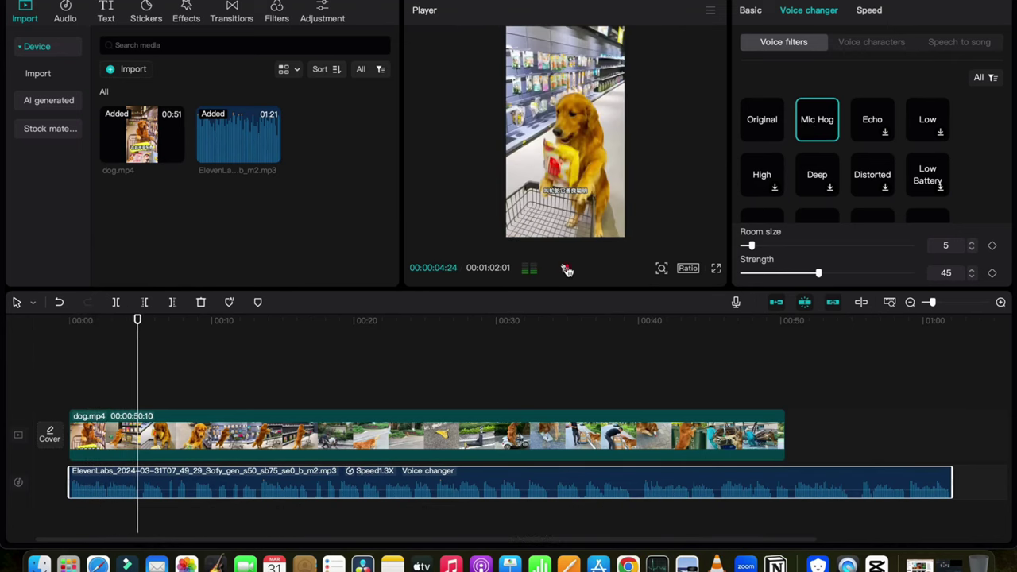
pyautogui.click(886, 133)
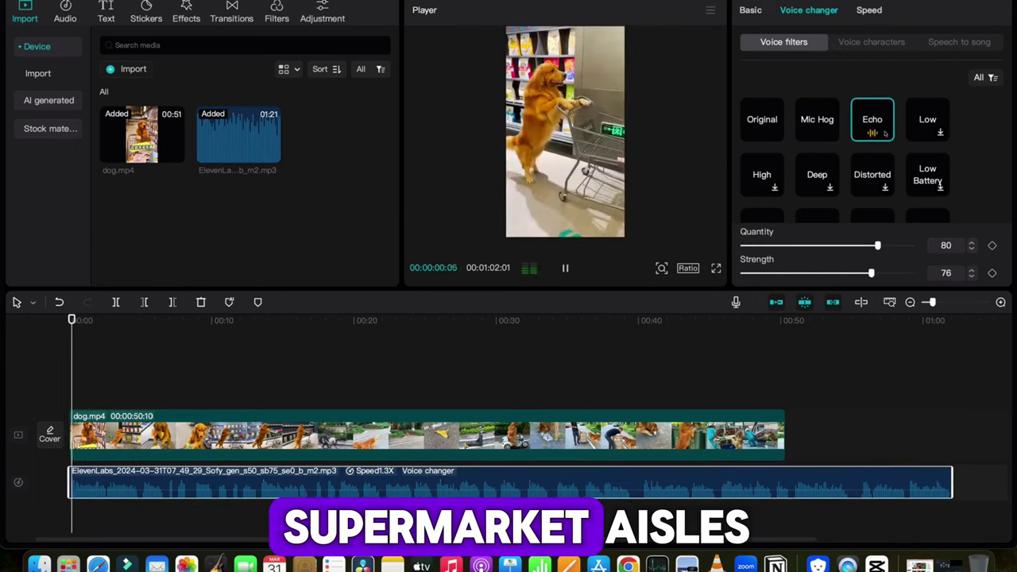
pyautogui.click(569, 272)
pyautogui.scroll(-2, 874, 159)
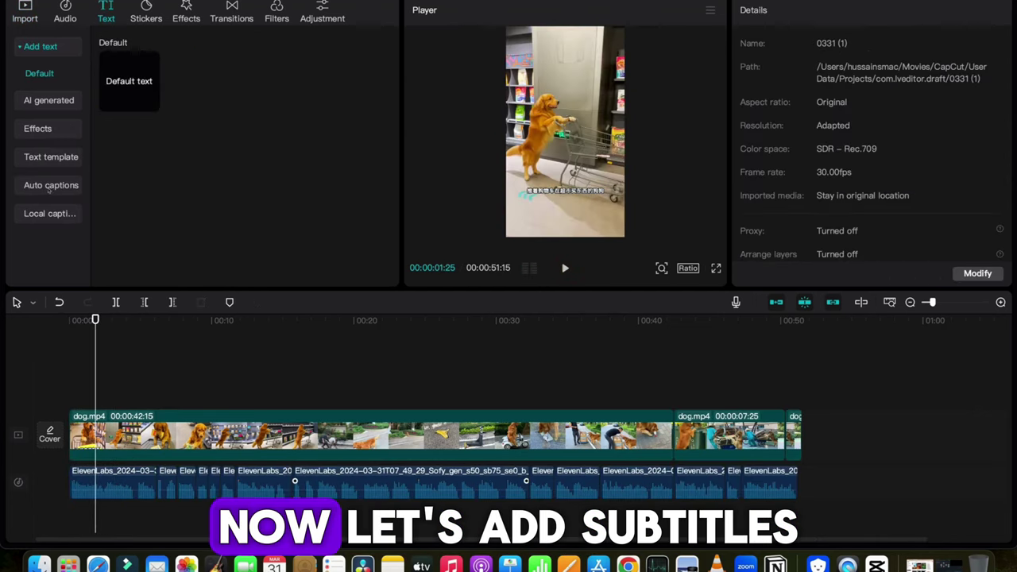
# Generate English auto-captions from the voiceover.
pyautogui.click(50, 159)
pyautogui.click(266, 209)
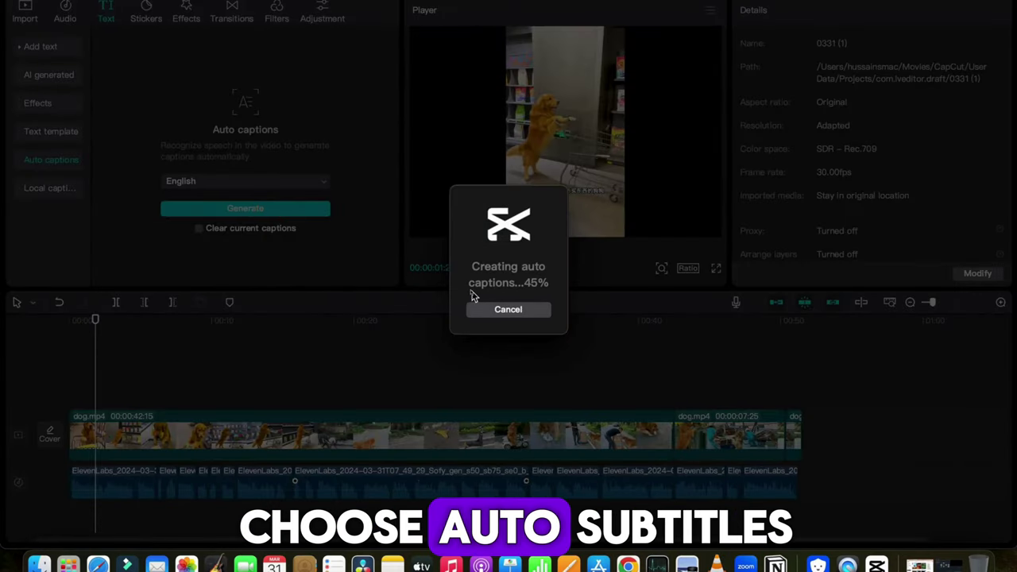
pyautogui.click(692, 395)
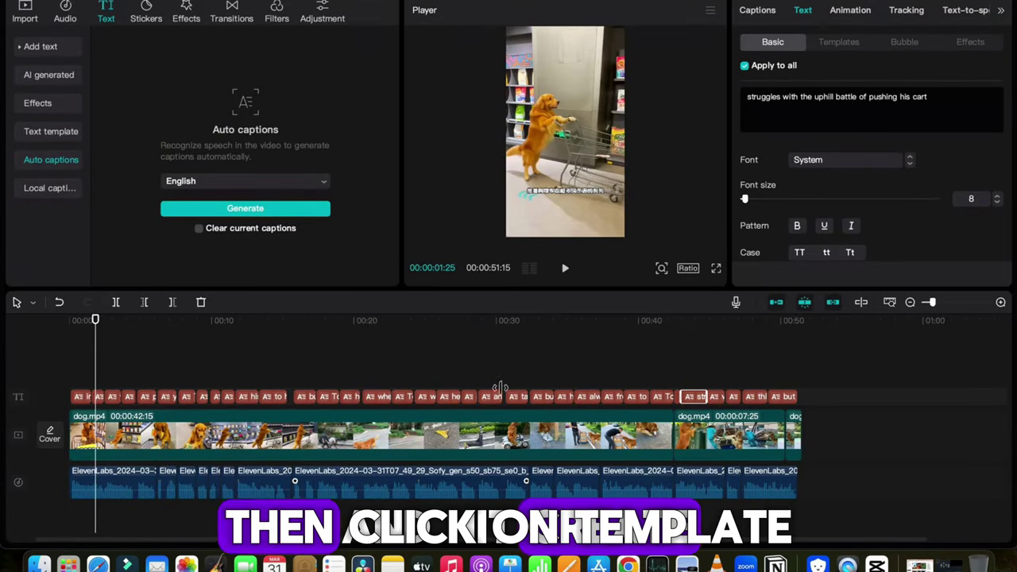
# Apply one caption style template to all the captions.
pyautogui.click(825, 49)
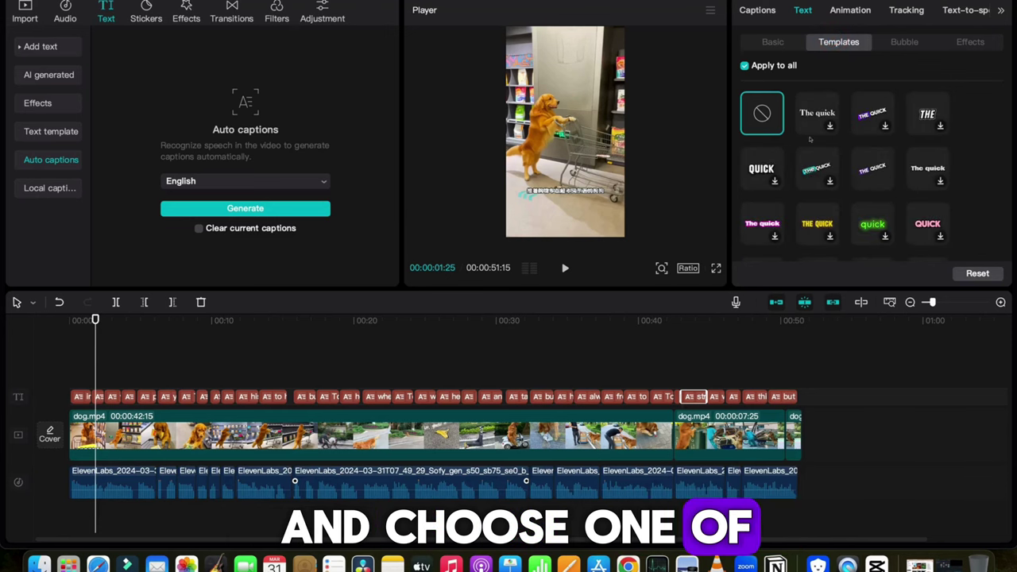
pyautogui.scroll(-3, 758, 206)
pyautogui.click(756, 207)
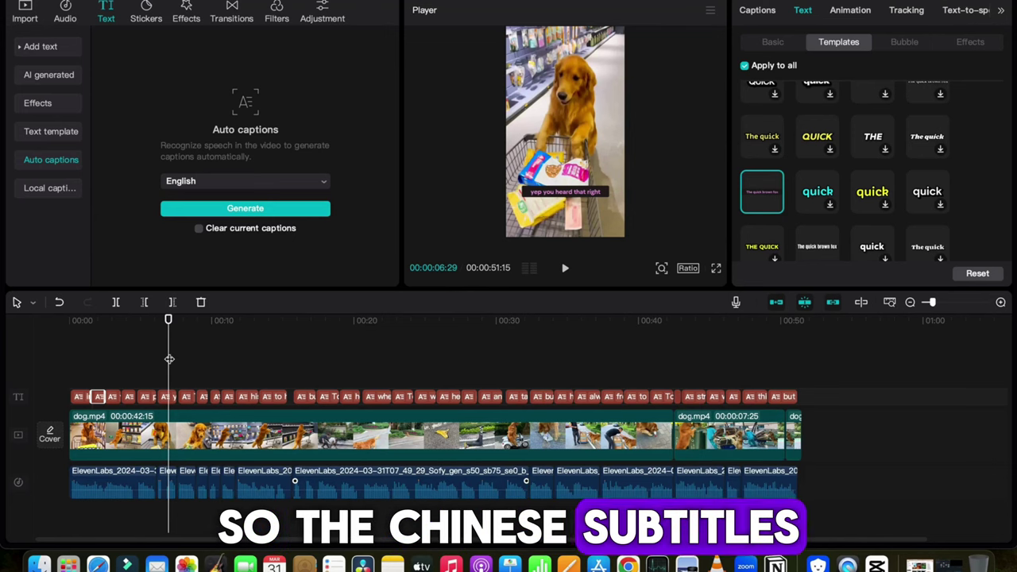
pyautogui.moveTo(169, 353); pyautogui.dragTo(29, 337)
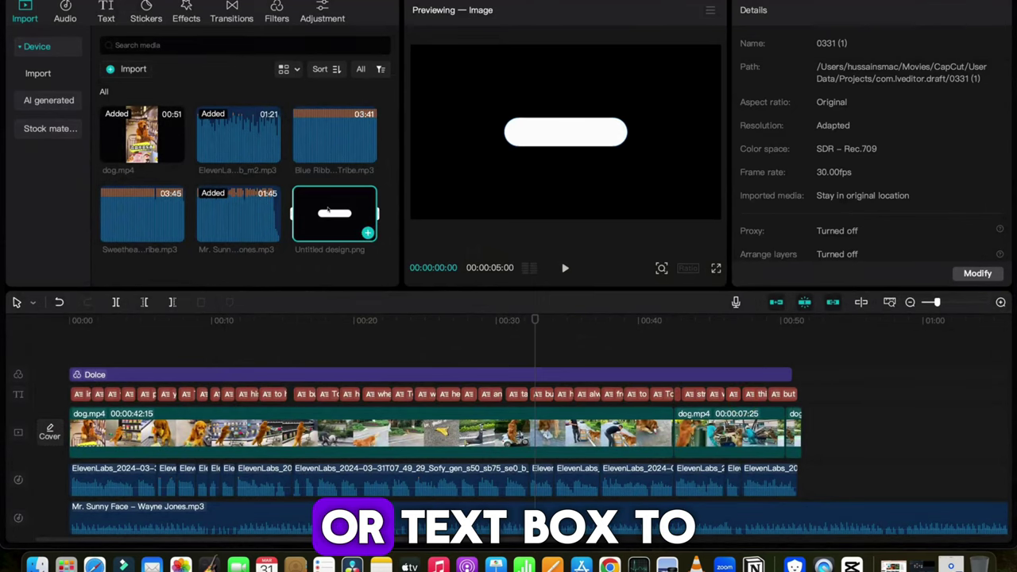
# Add Untitled design.png as a border overlay above the video, preview it and show the Transitions collection.
pyautogui.moveTo(328, 209)
pyautogui.mouseDown()
pyautogui.moveTo(200, 350)
pyautogui.moveTo(80, 379)
pyautogui.moveTo(66, 354)
pyautogui.mouseUp()
pyautogui.click(402, 340)
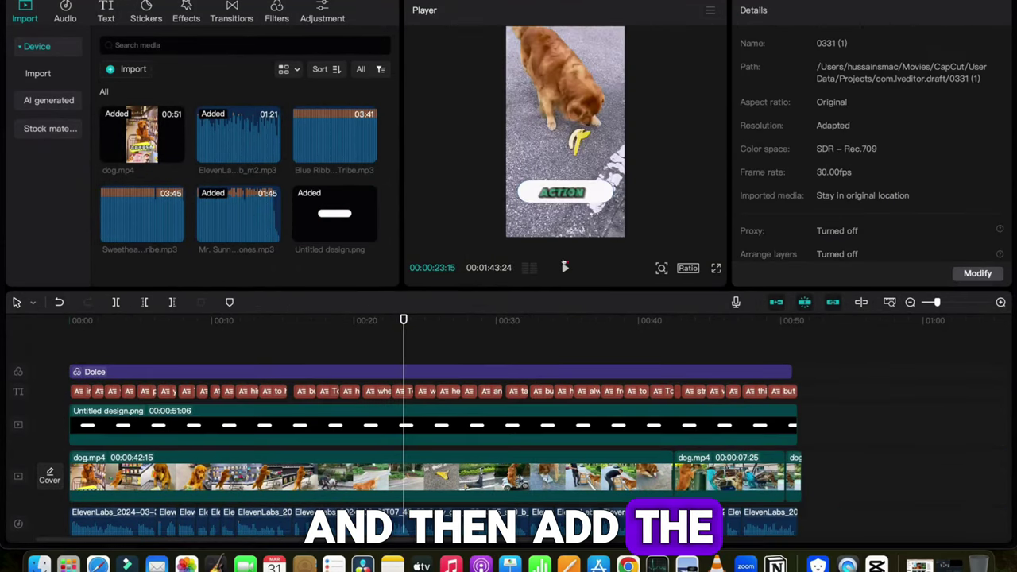
pyautogui.click(564, 266)
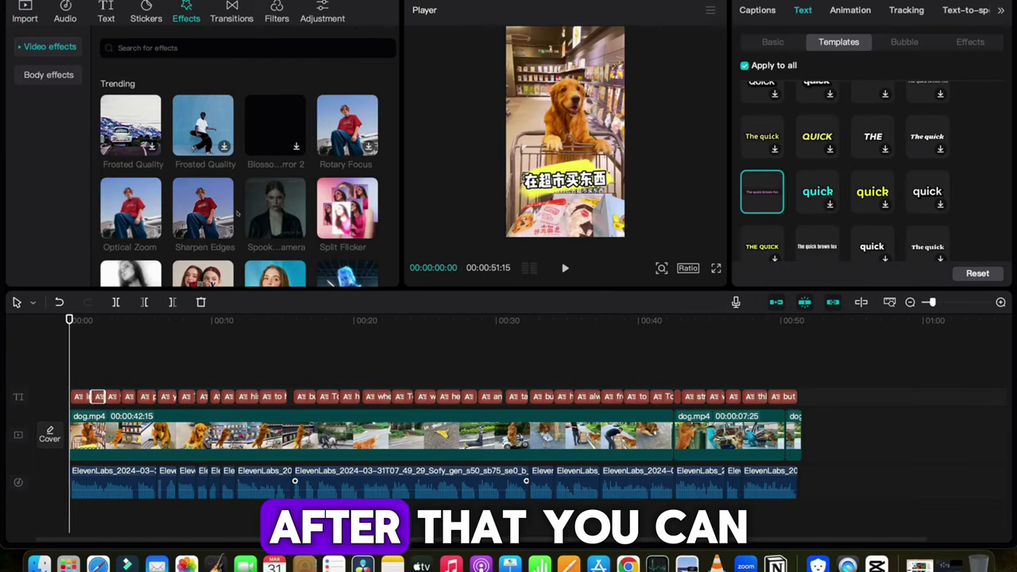
pyautogui.scroll(-5, 236, 207)
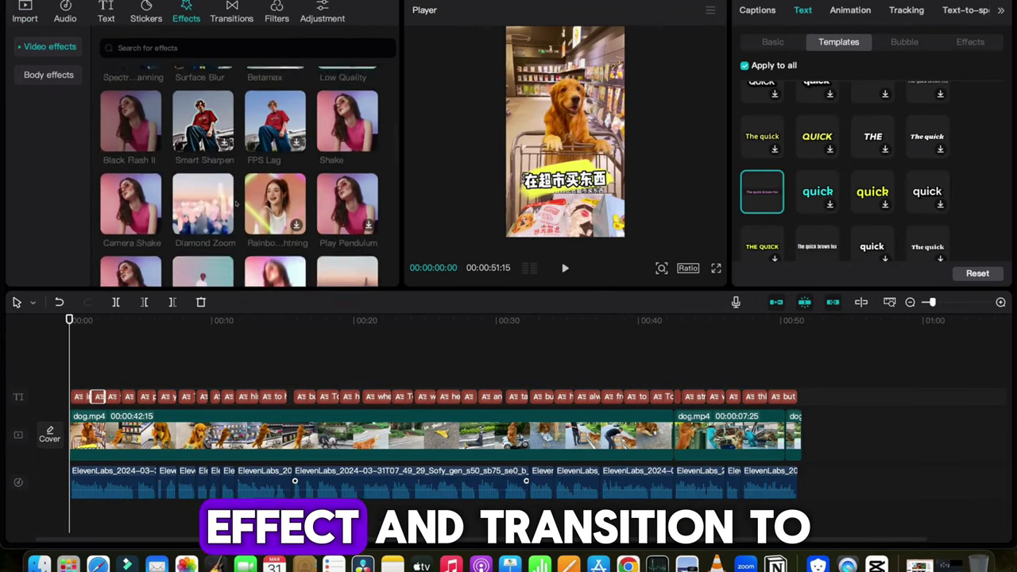
pyautogui.scroll(-3, 236, 204)
pyautogui.click(229, 9)
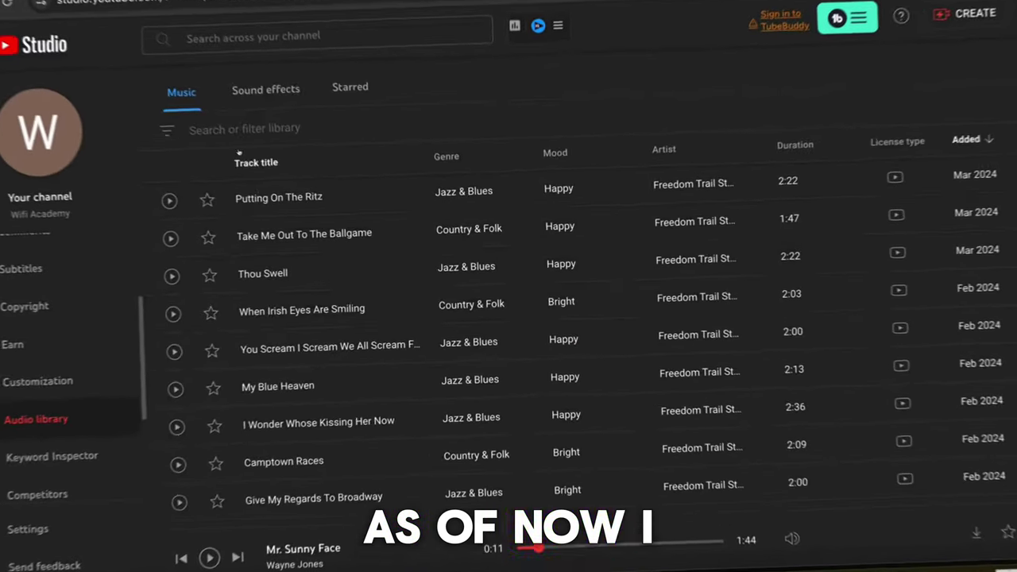
# Turn the Mr. Sunny Face music clip down to -14.2dB.
pyautogui.scroll(-4, 556, 373)
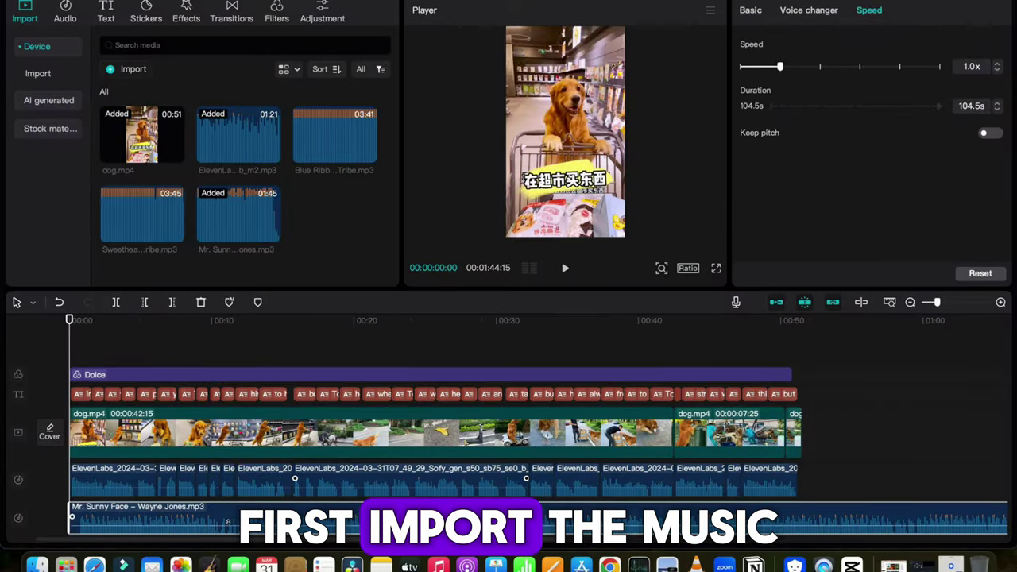
pyautogui.moveTo(228, 522); pyautogui.dragTo(226, 526)
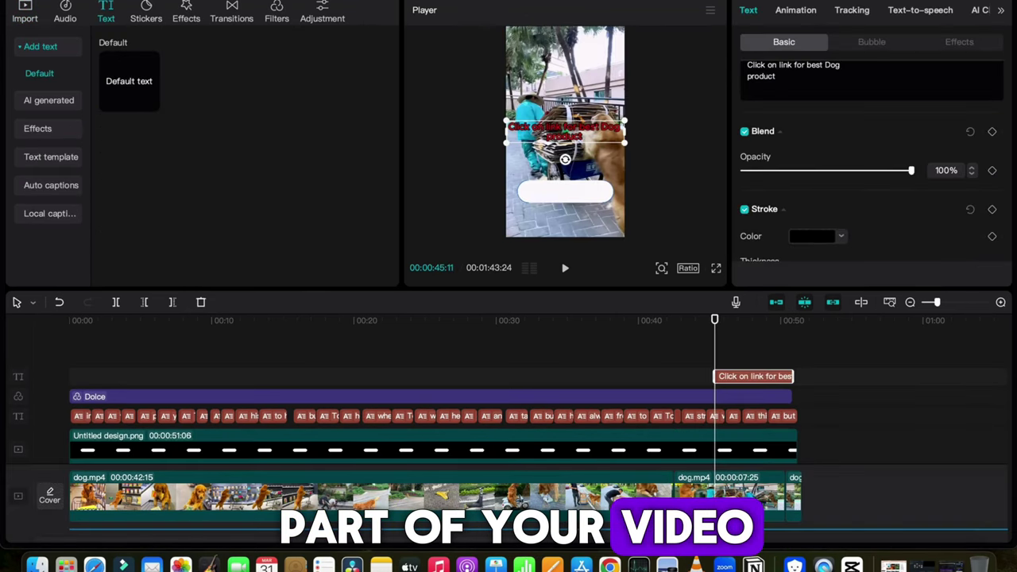
# Move the red 'Click on link for best Dog product' text to the bottom centre below the border.
pyautogui.click(640, 168)
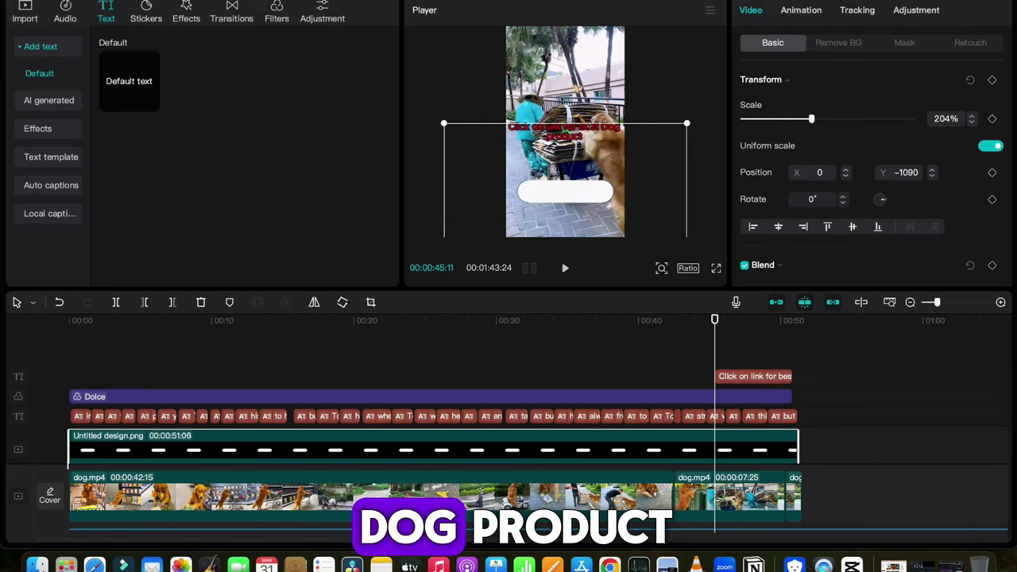
pyautogui.click(753, 376)
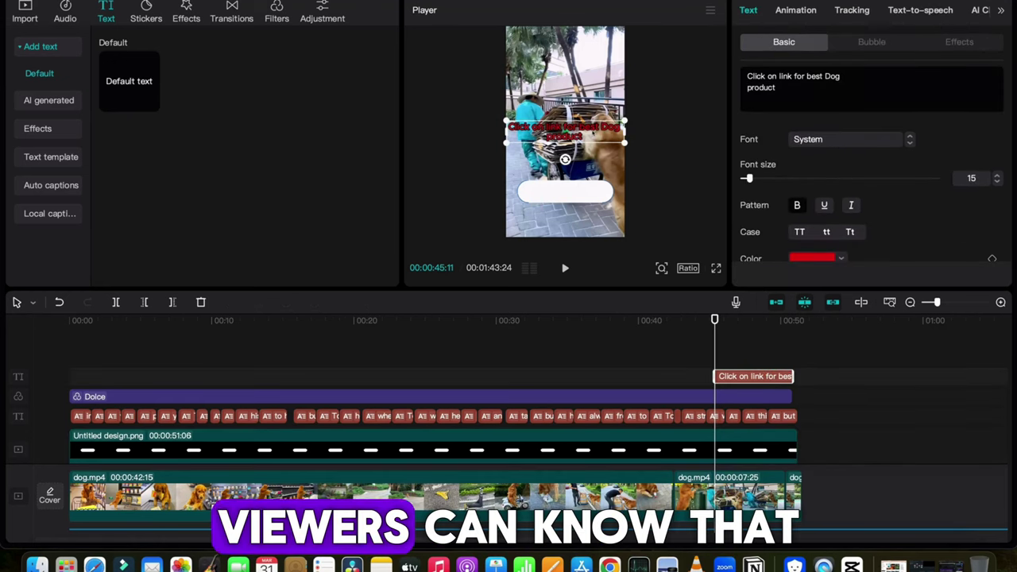
pyautogui.moveTo(594, 135); pyautogui.dragTo(594, 225)
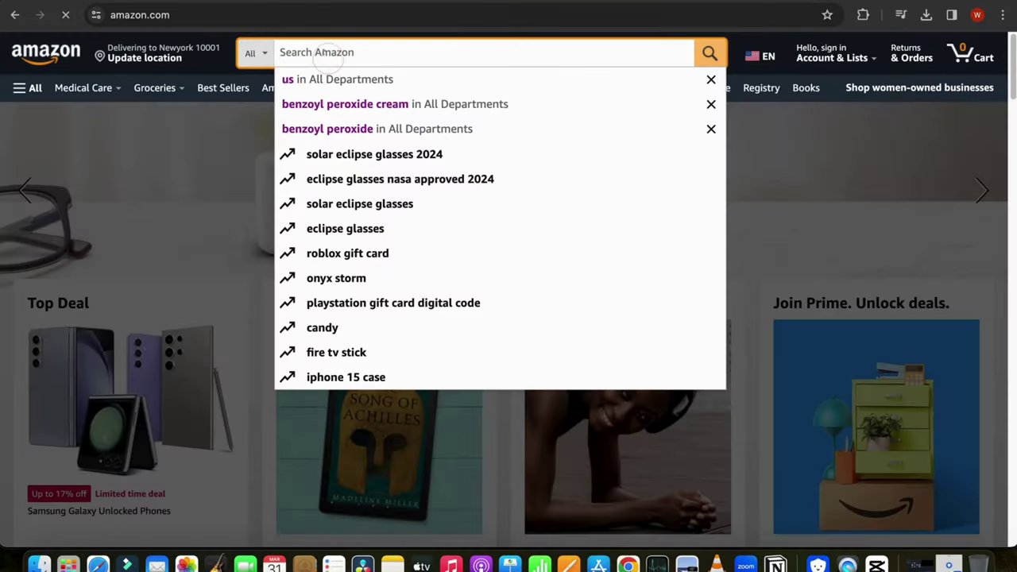
# Search Amazon for dog products and scroll through the dog food results.
pyautogui.write('dog products')
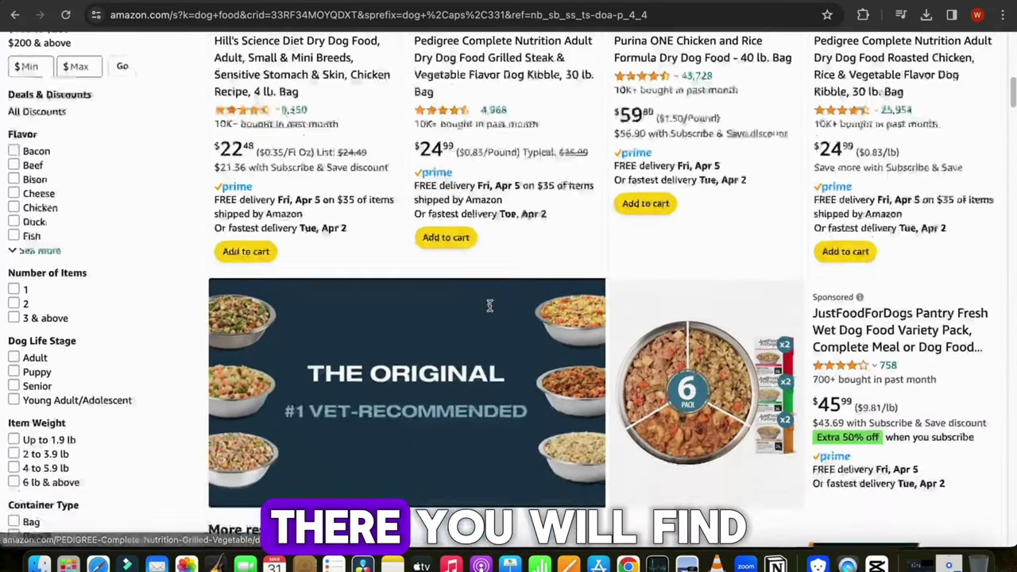
pyautogui.scroll(-10, 490, 305)
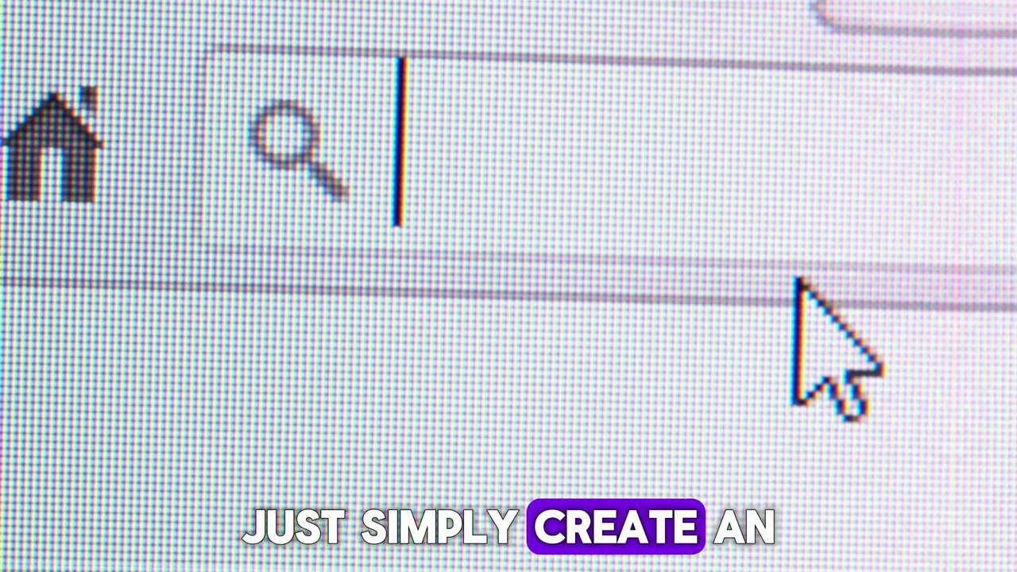
pyautogui.write('https')
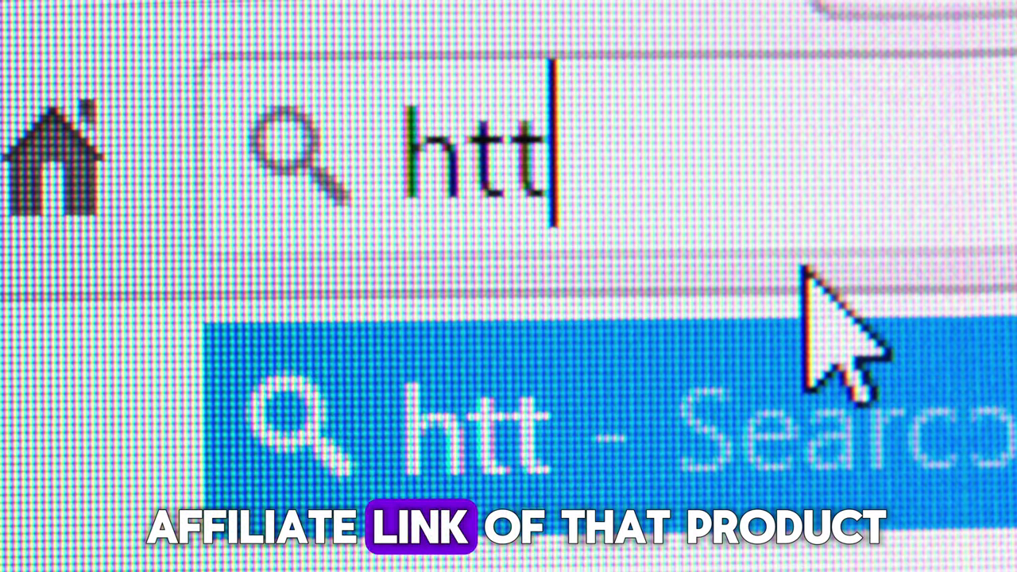